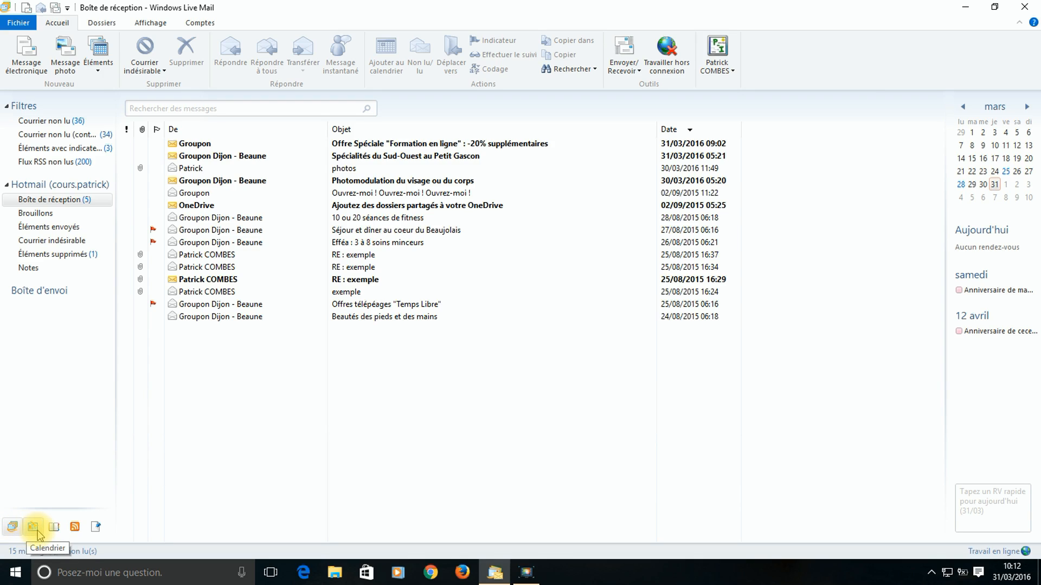
- Switch to the calendar, toggle the birthdays calendar off and on, and start a new appointment
left_click(34, 527)
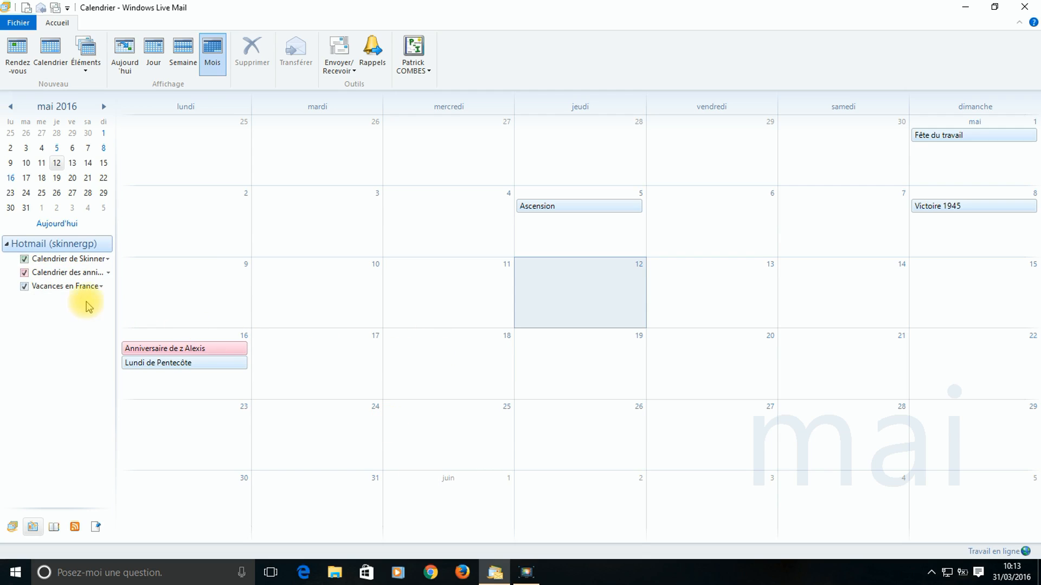
left_click(25, 274)
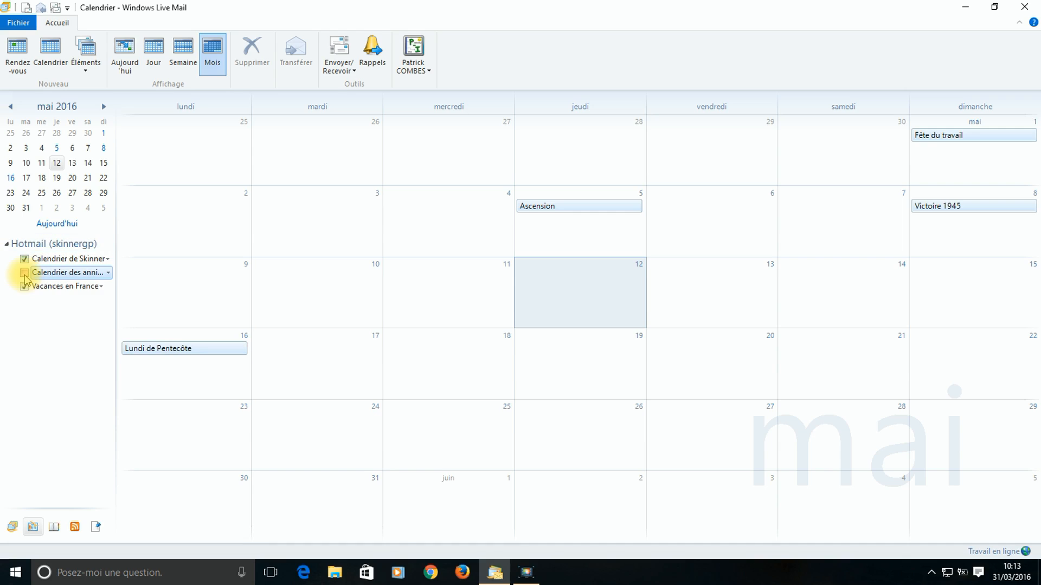
left_click(25, 274)
left_click(25, 273)
left_click(25, 274)
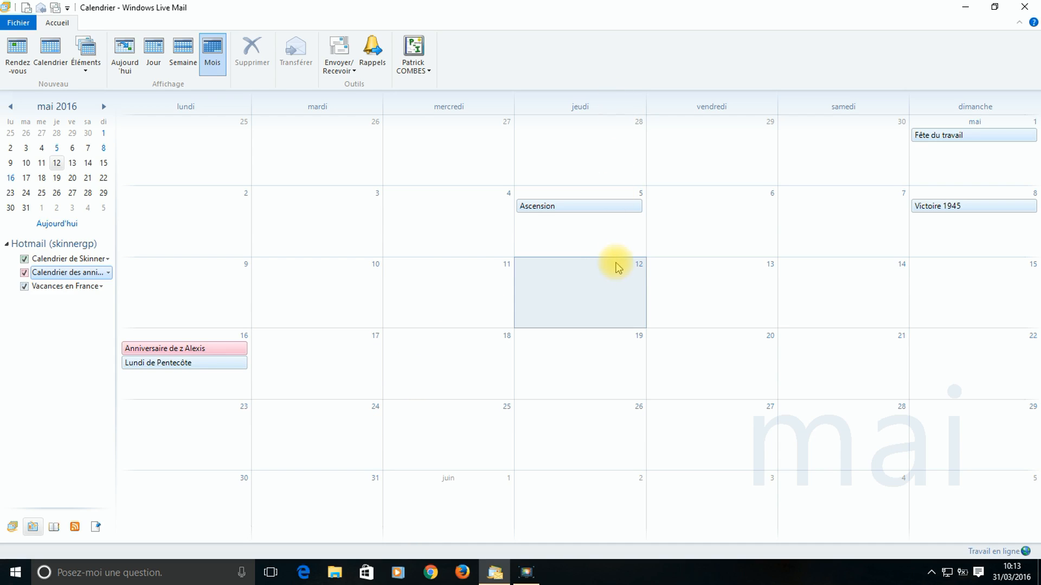
left_click(22, 54)
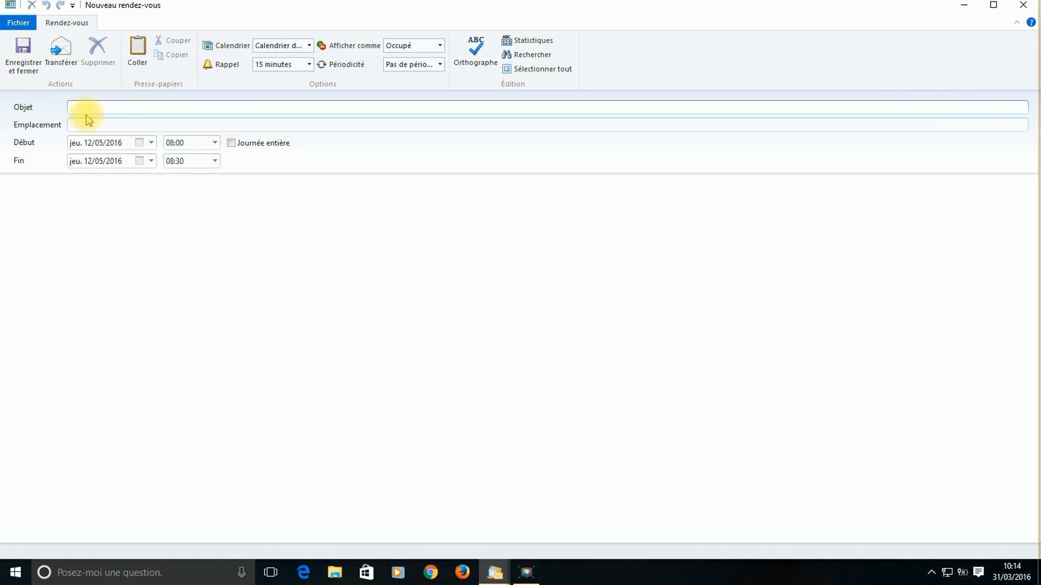
- Title the appointment 'Dentiste' and date it Thursday 9 June 2016
type("Dentiste")
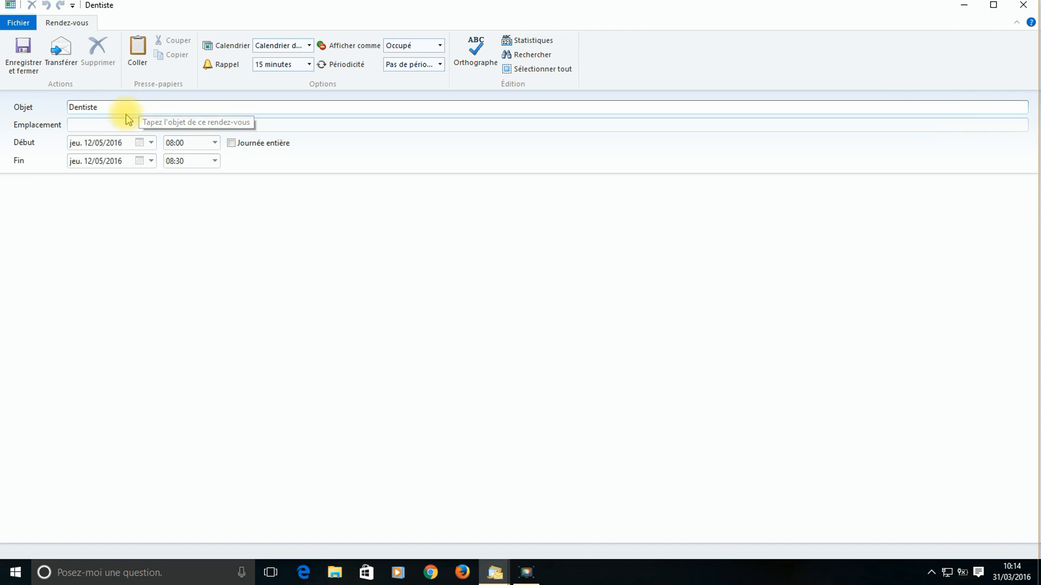
left_click(97, 124)
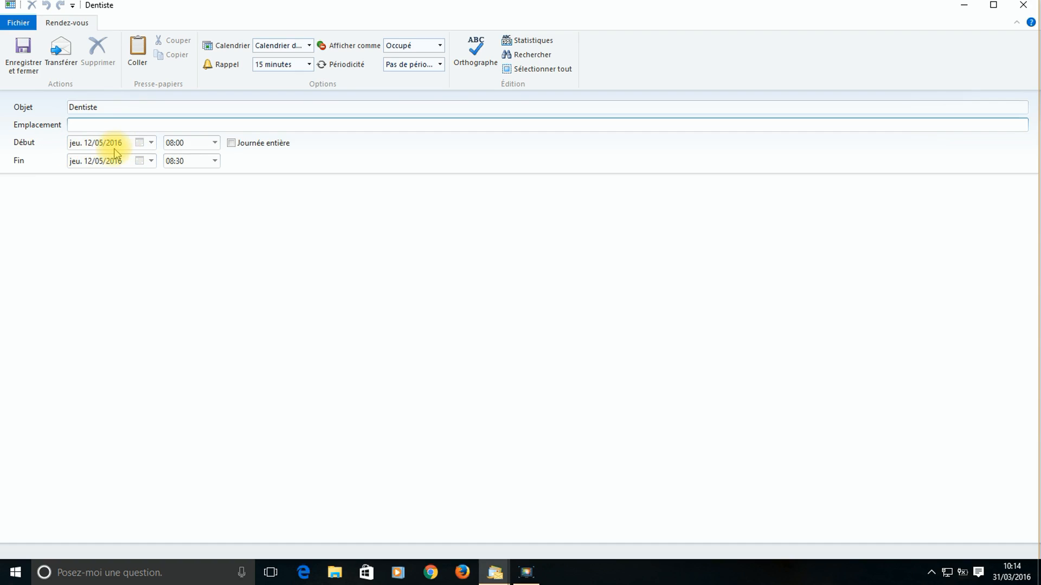
left_click(139, 143)
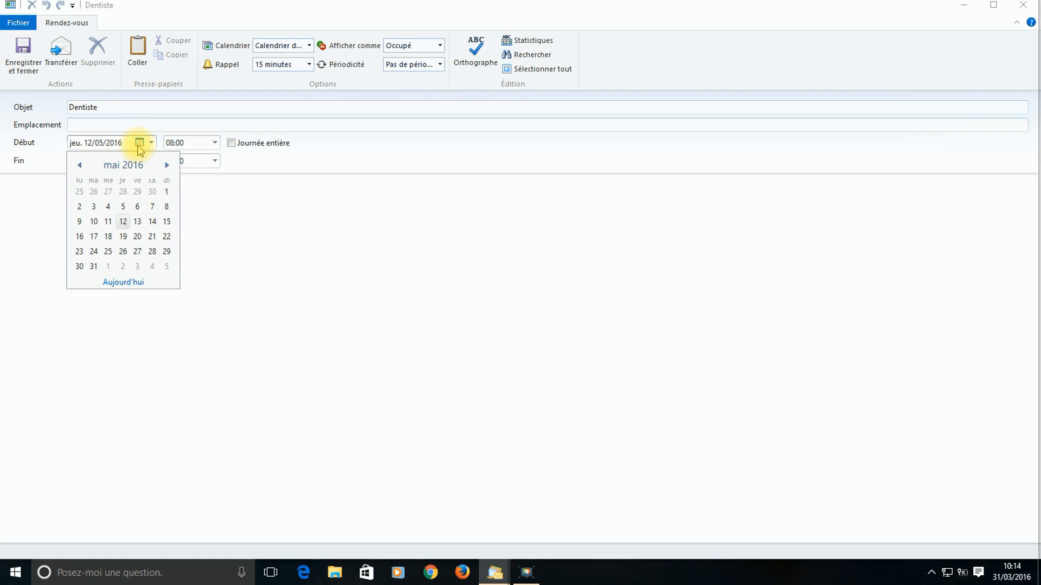
left_click(167, 165)
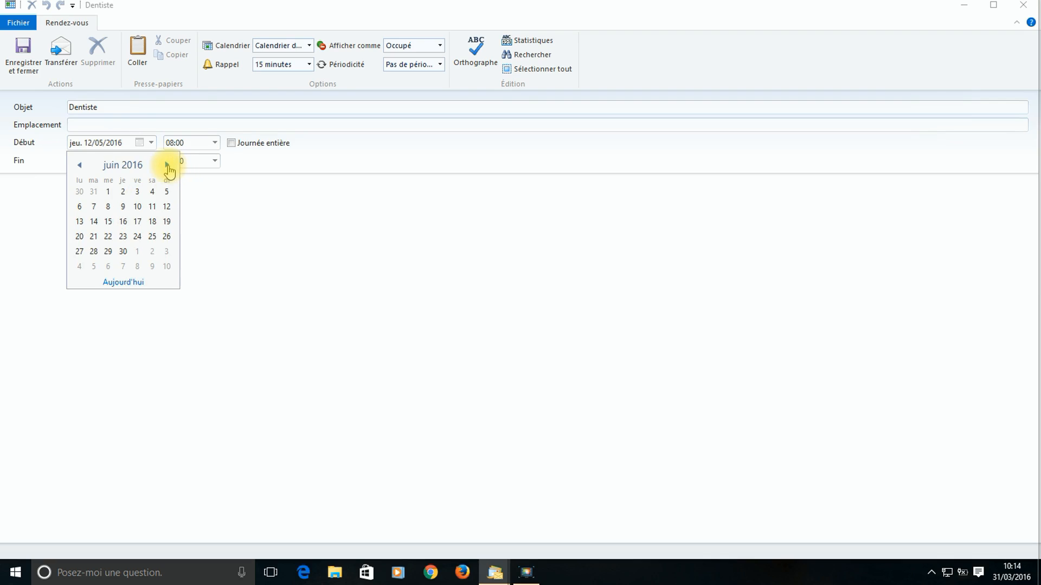
left_click(125, 206)
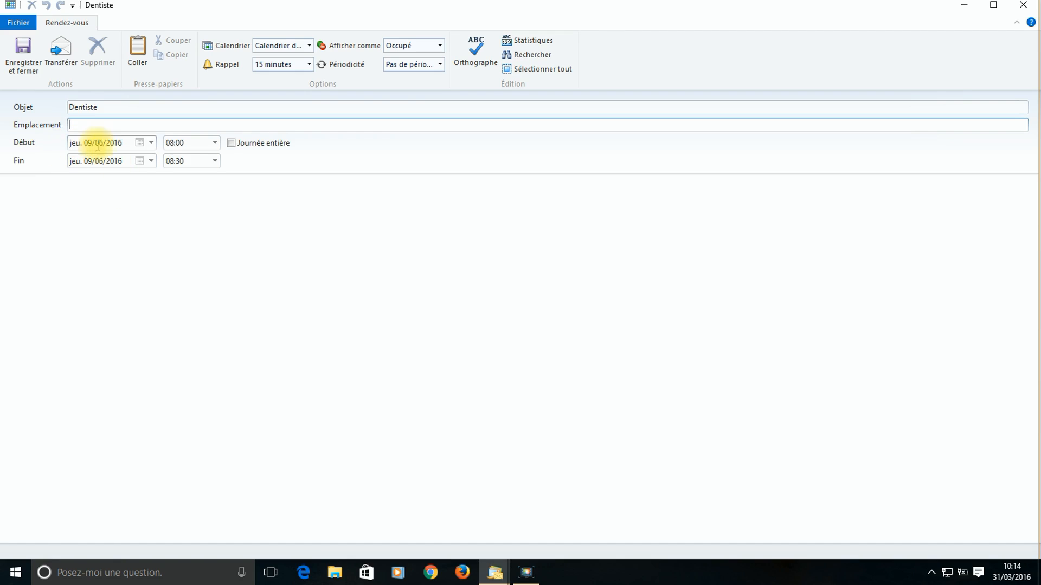
- Set the appointment time to 11:00–11:30
left_click(215, 144)
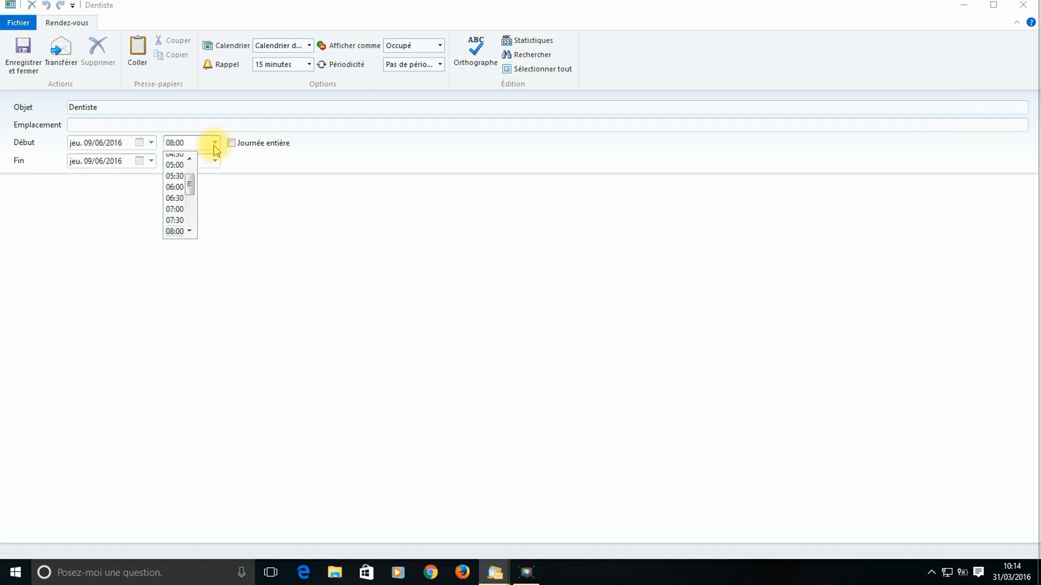
scroll(176, 201, "down", 2)
scroll(176, 209, "up", 2)
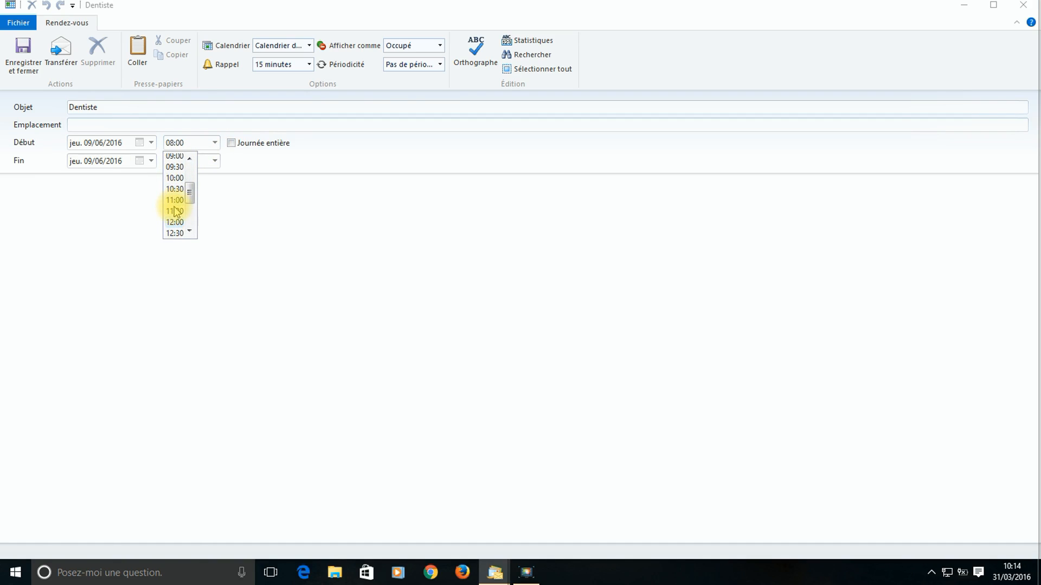
left_click(176, 200)
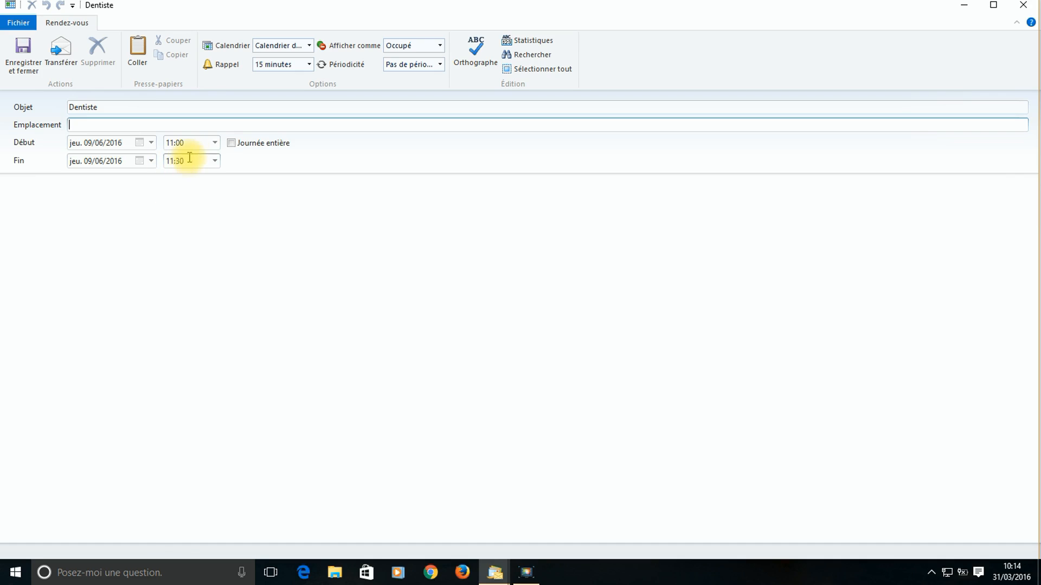
left_click(217, 160)
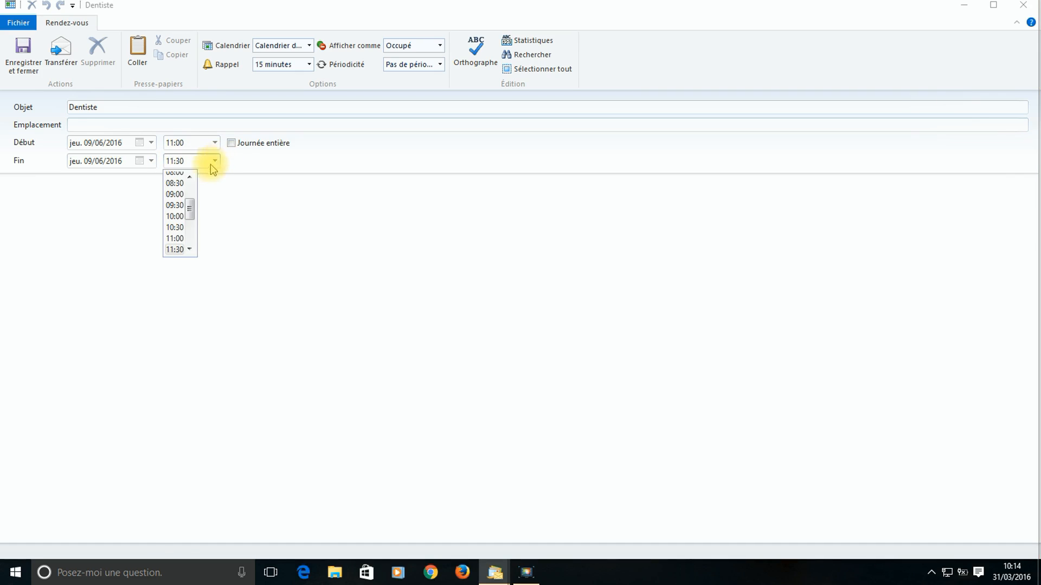
left_click(214, 194)
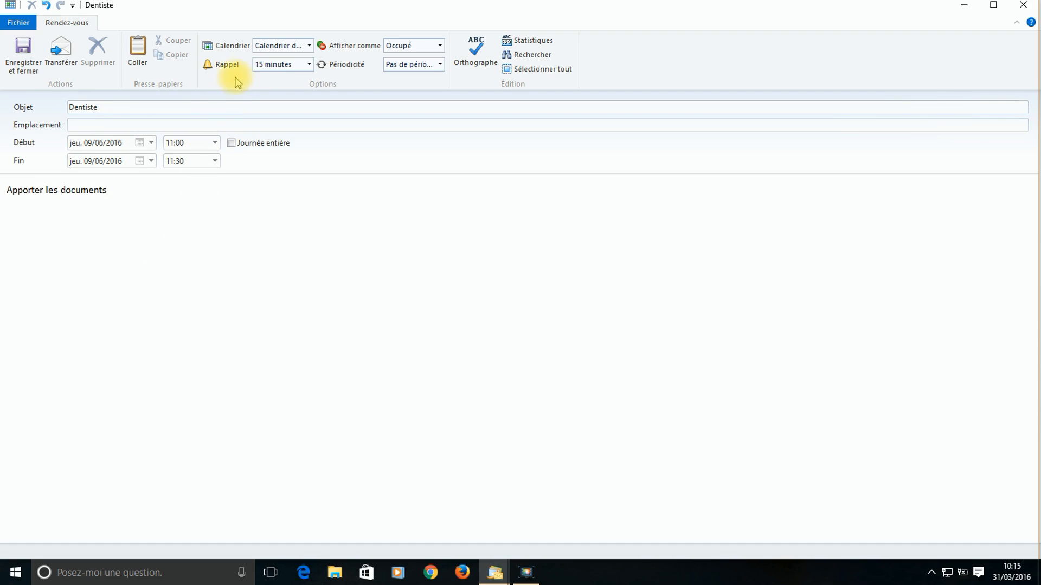
- Keep the default calendar, set the reminder to 1 jour, and leave availability as Occupé
left_click(304, 47)
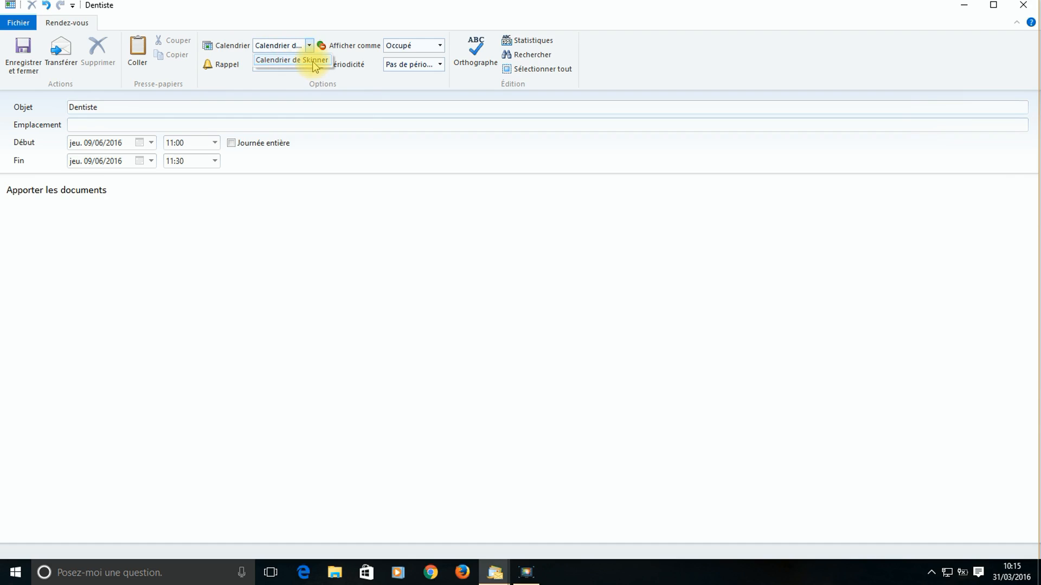
left_click(304, 249)
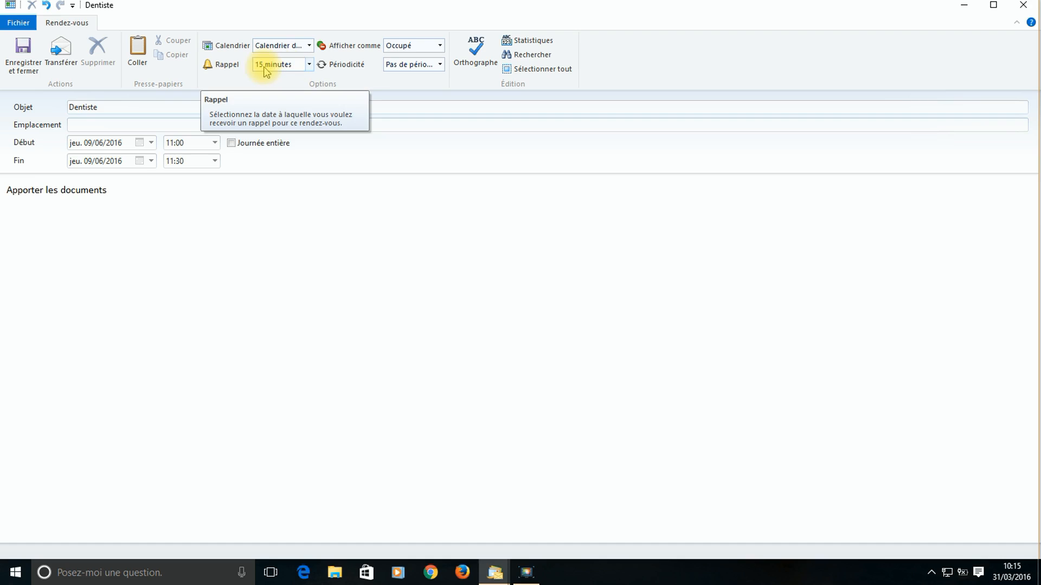
left_click(310, 65)
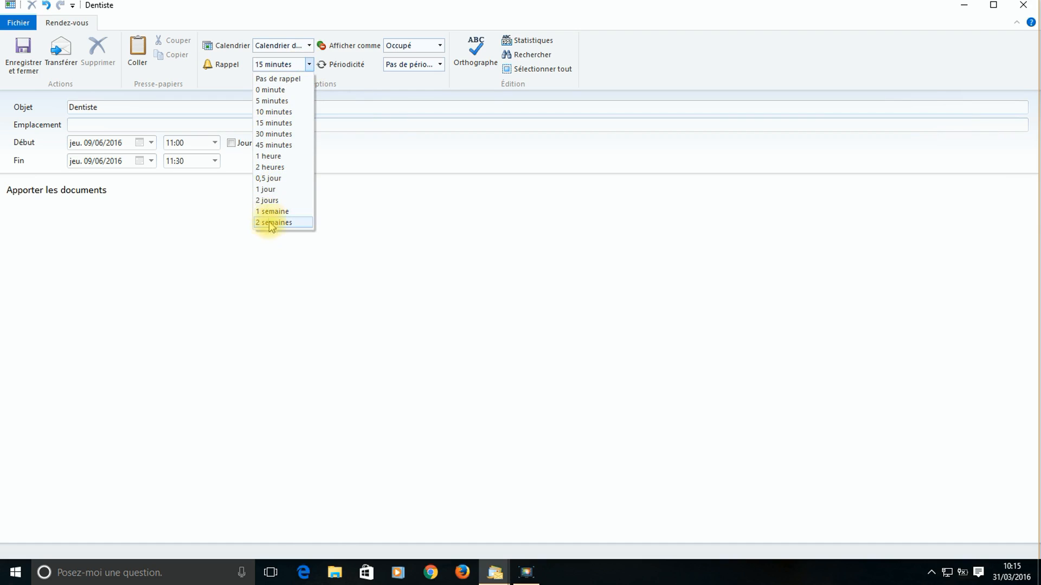
left_click(267, 190)
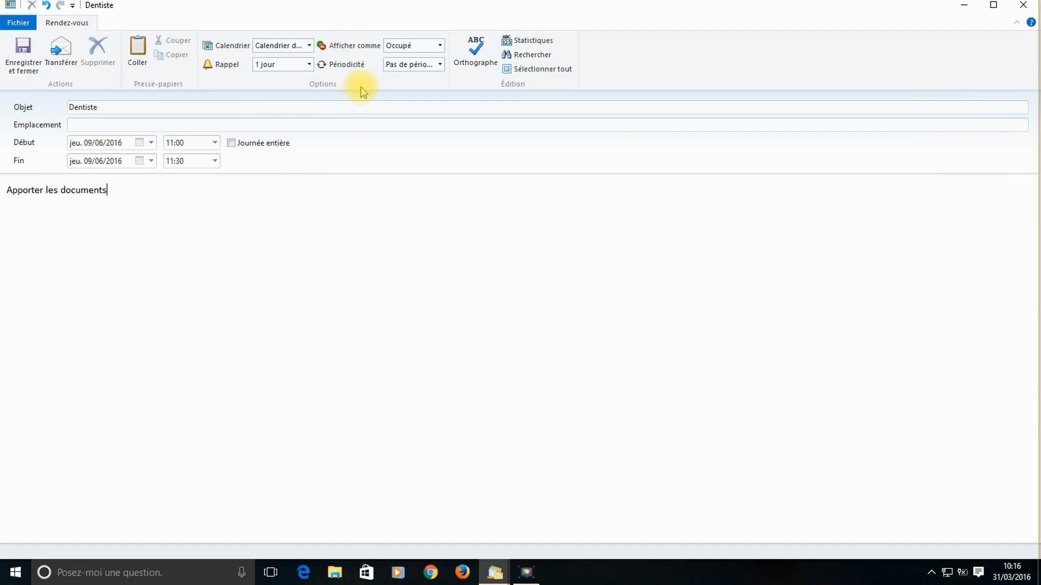
left_click(417, 44)
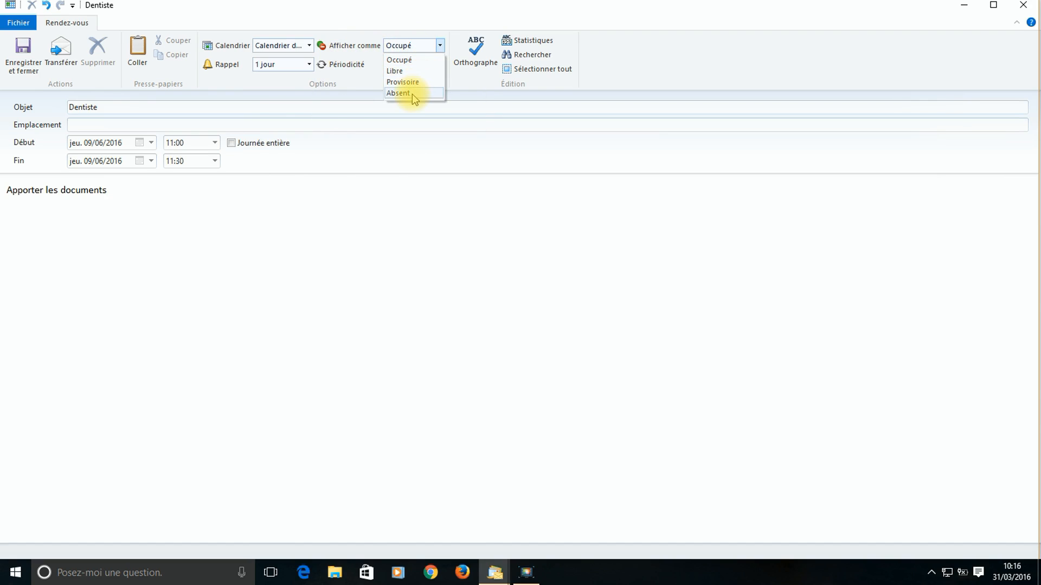
left_click(425, 25)
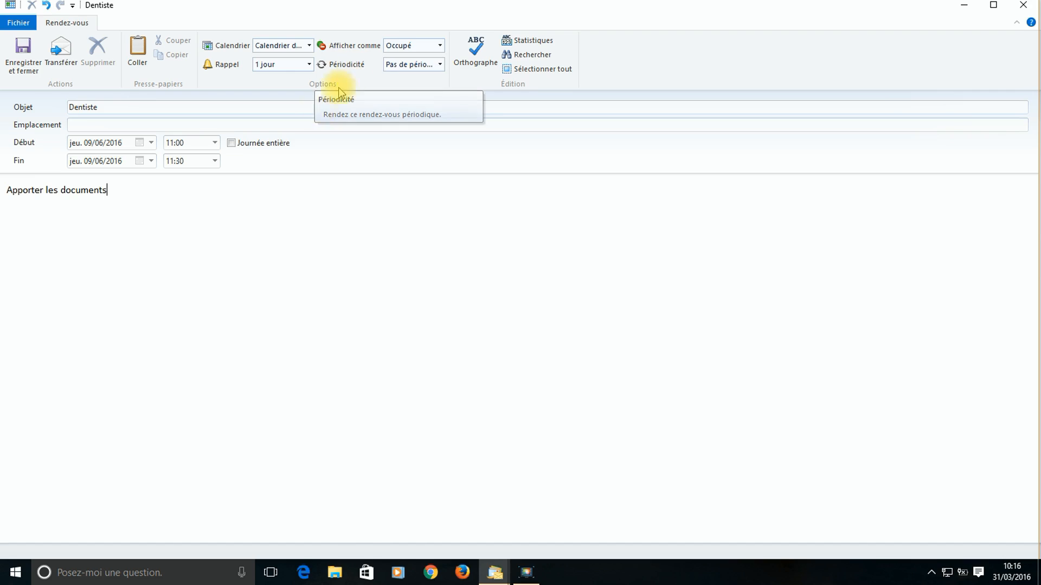
- Cancel the recurrence settings so Dentiste stays non-recurring, then forward it as an e-mail
left_click(413, 65)
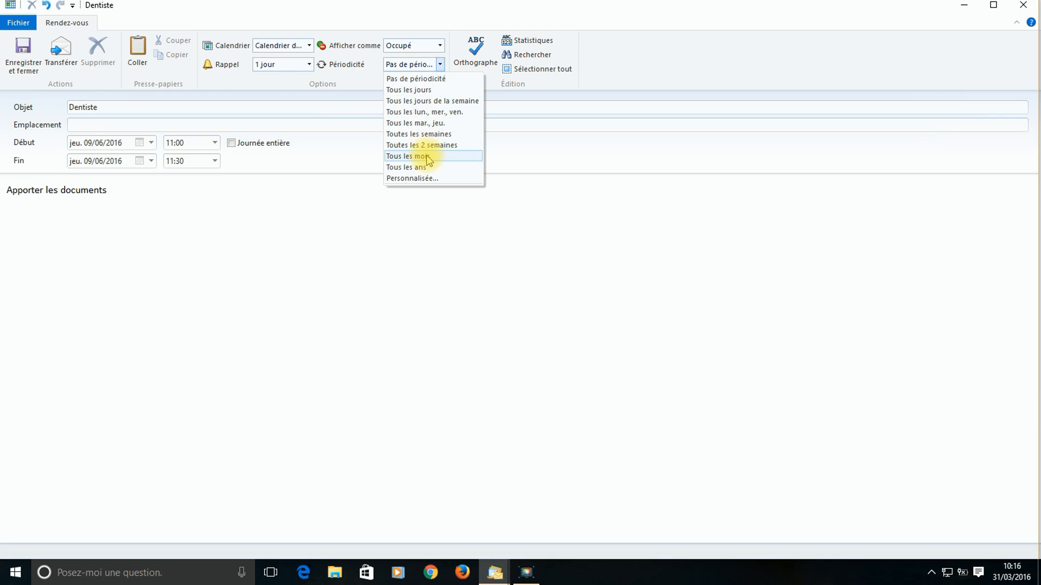
left_click(413, 179)
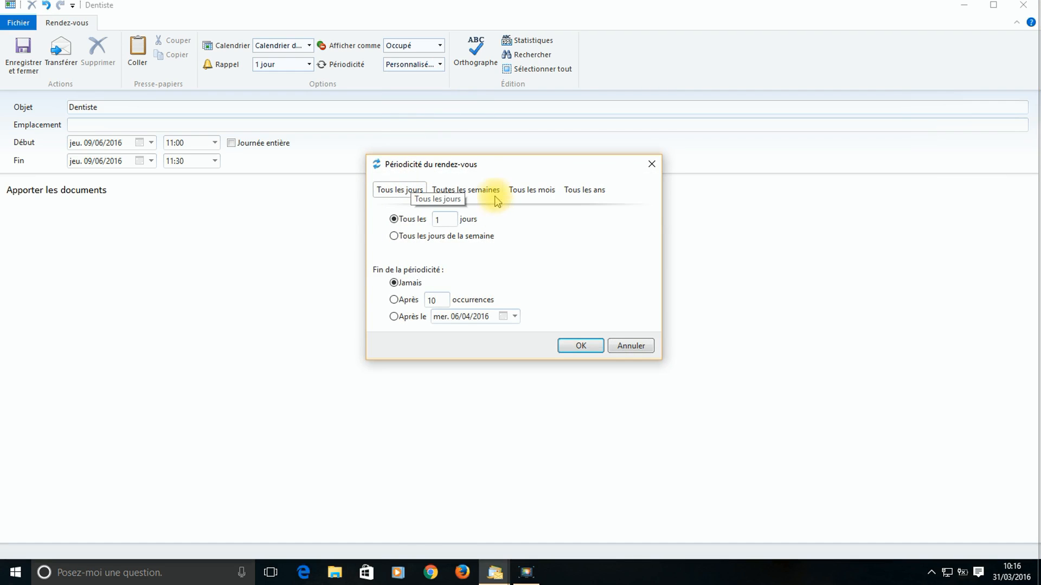
left_click_drag(501, 167, 462, 163)
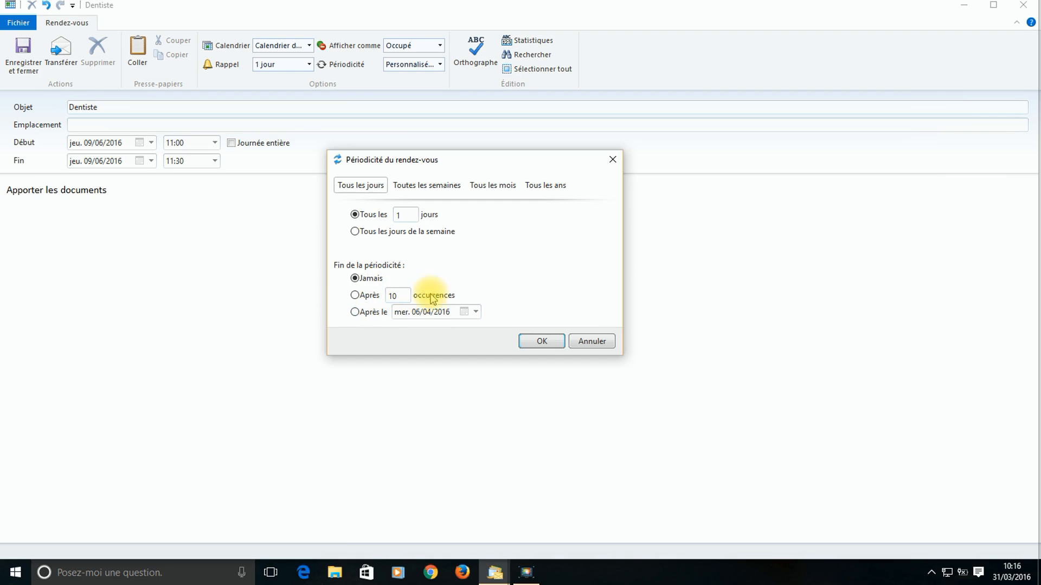
left_click(591, 341)
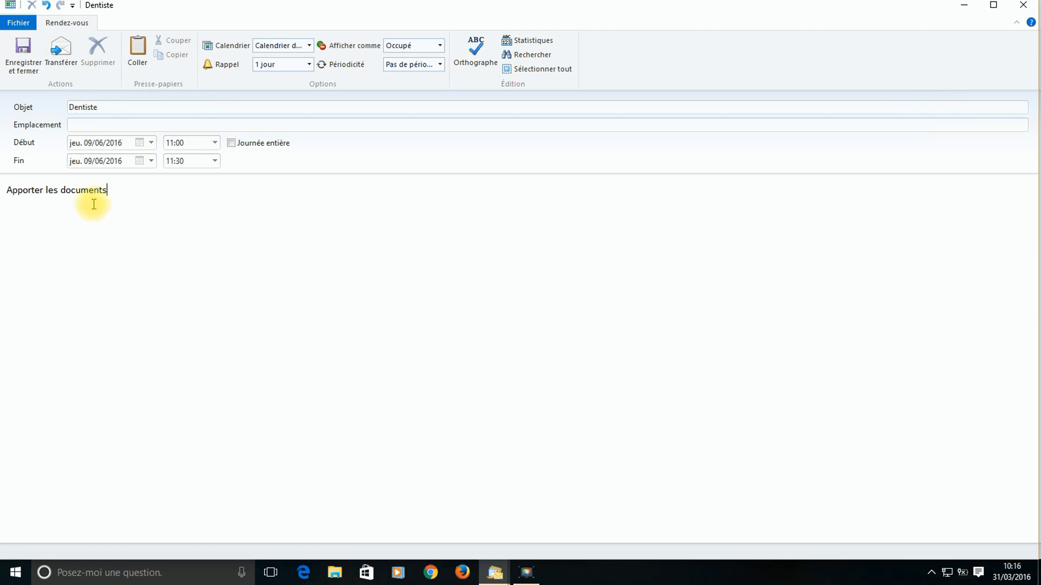
left_click(68, 61)
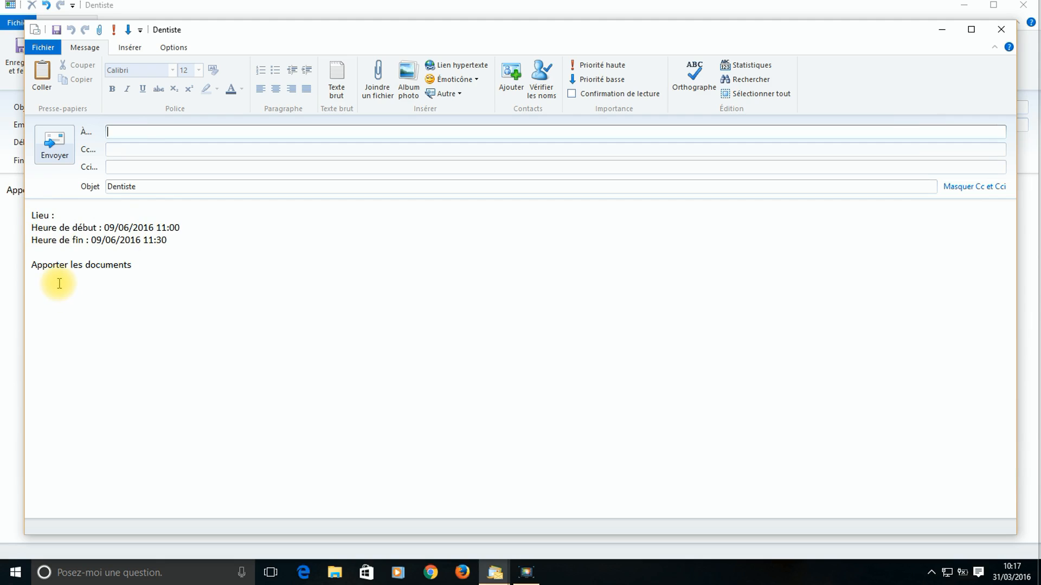
- Close the Dentiste forwarding message without sending it
left_click(1001, 30)
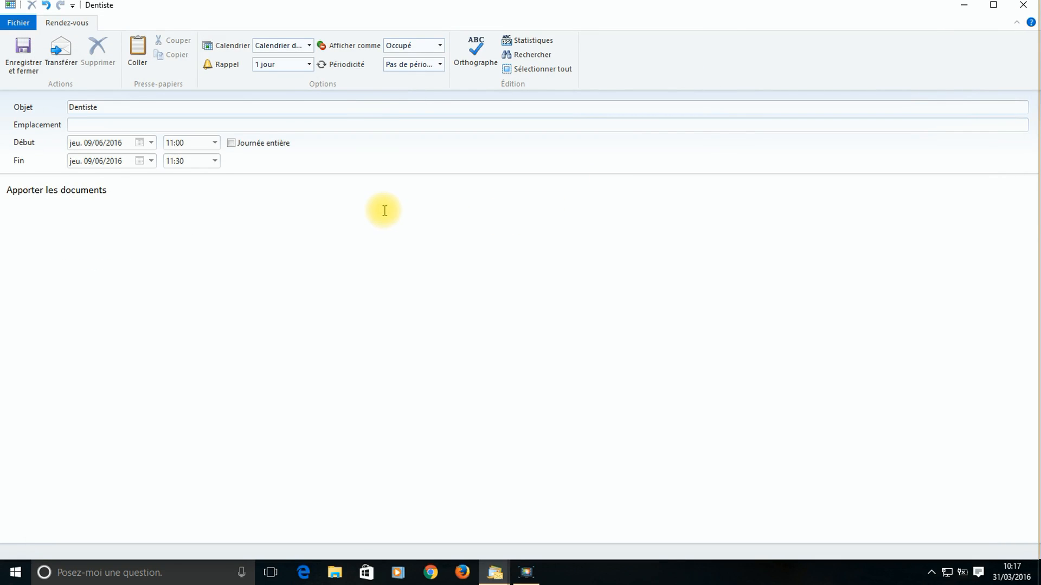
- Save the Dentiste appointment and start a new appointment on 15 June 2016
left_click(23, 59)
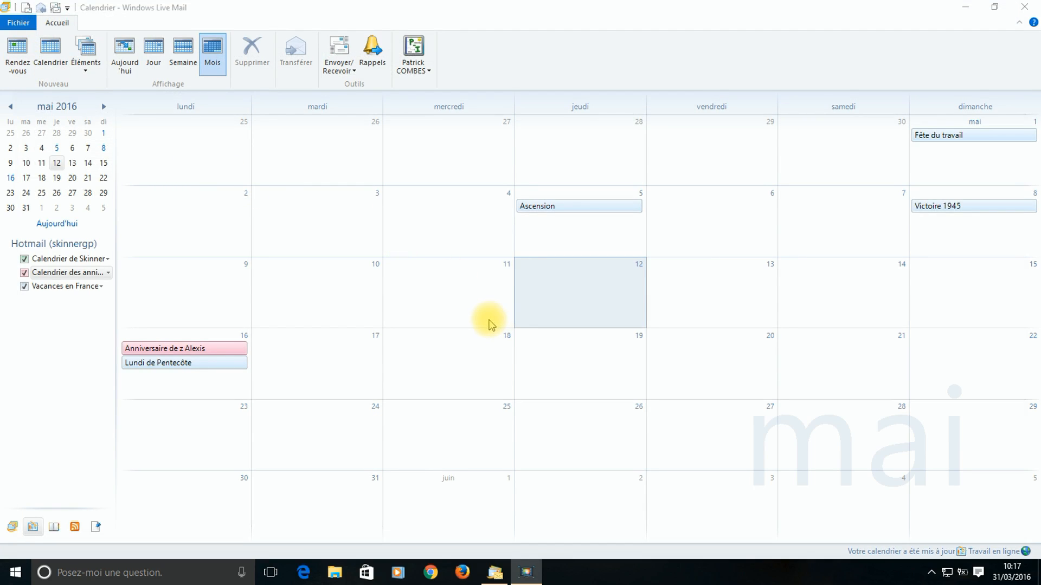
scroll(489, 320, "down", 2)
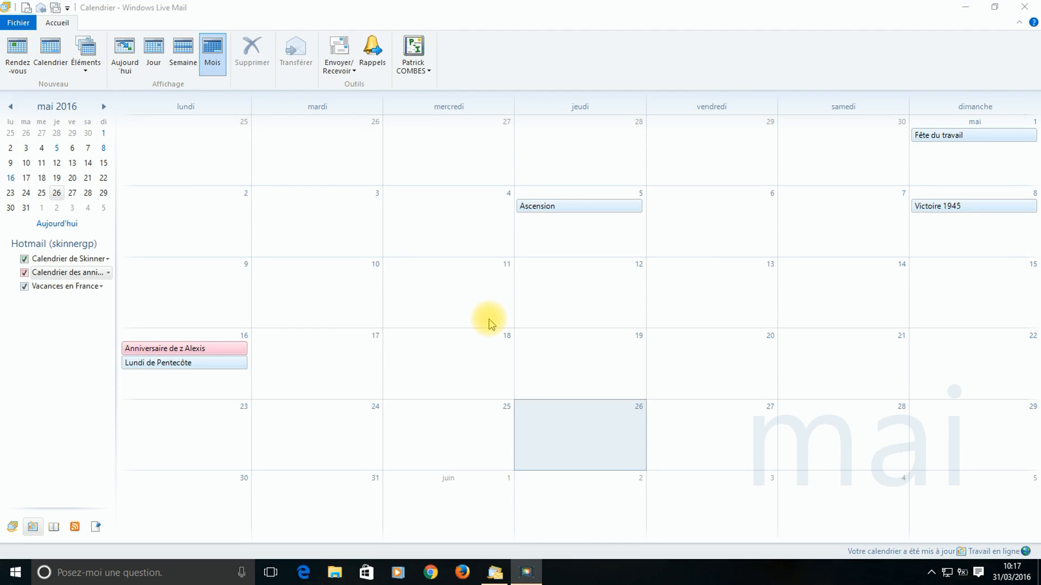
scroll(489, 323, "down", 2)
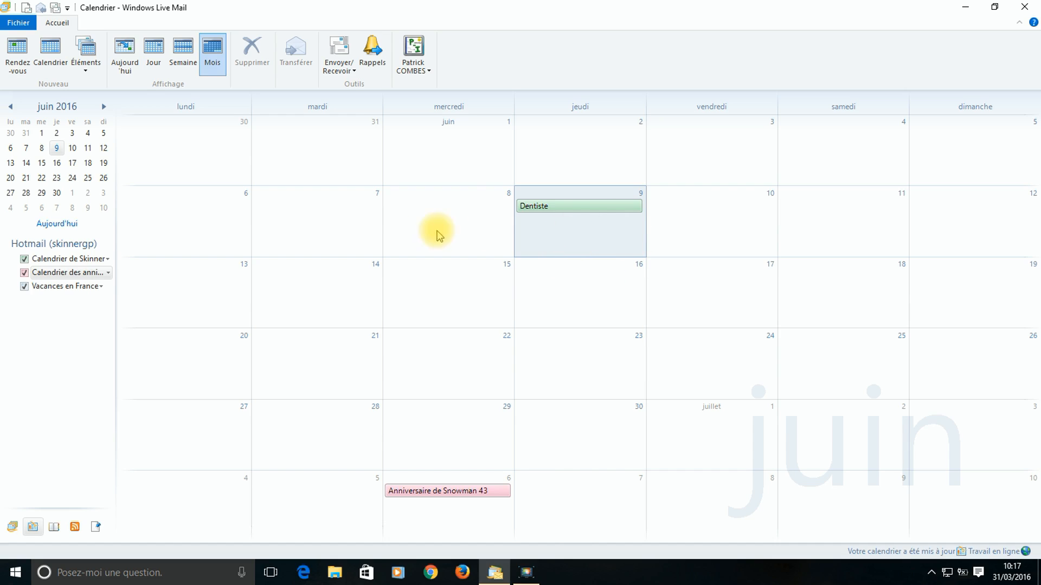
scroll(579, 245, "down", 5)
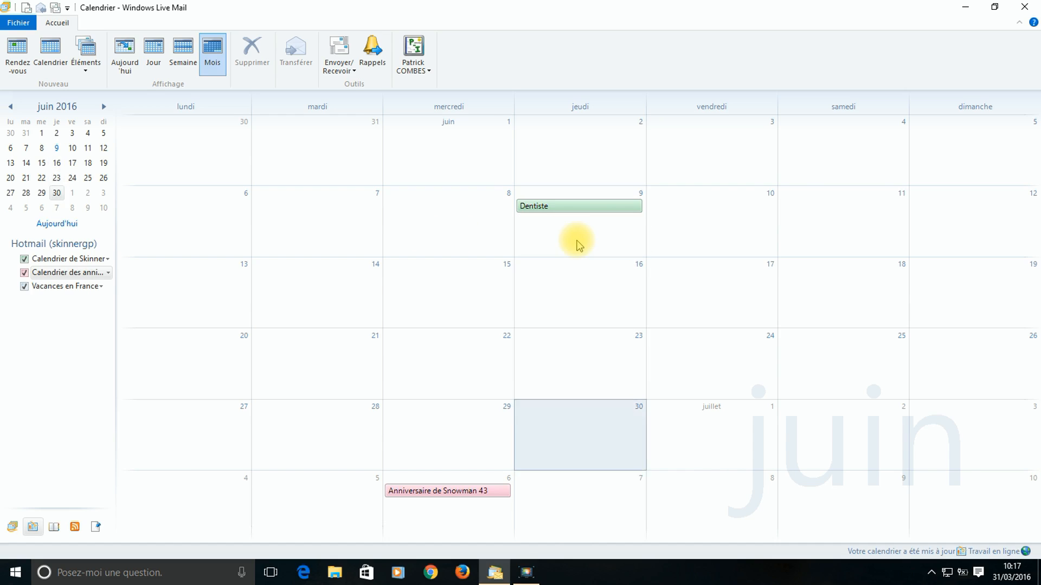
scroll(579, 245, "up", 1)
scroll(579, 245, "up", 3)
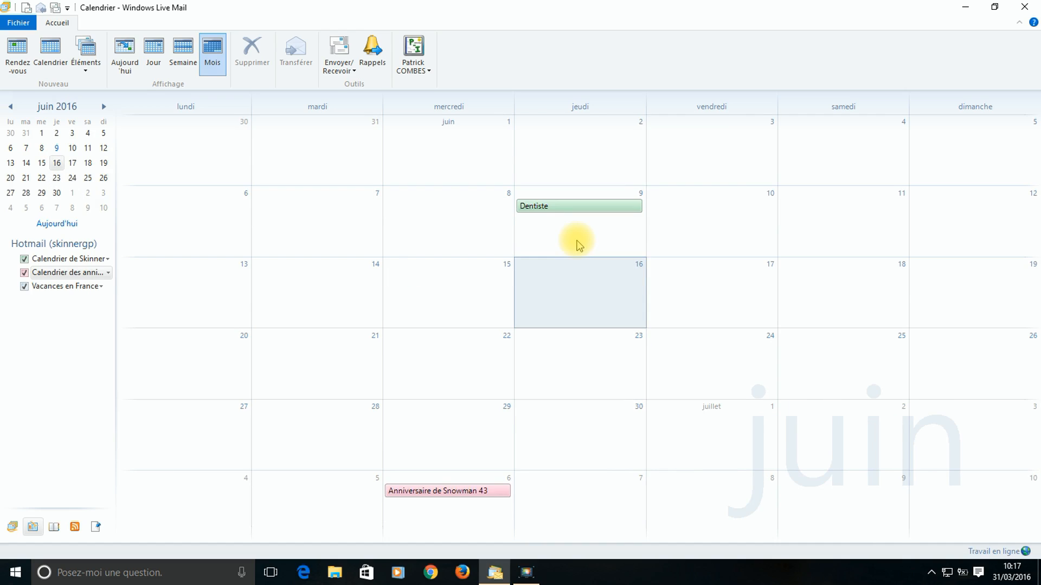
scroll(579, 245, "up", 4)
scroll(579, 245, "down", 2)
scroll(579, 245, "down", 1)
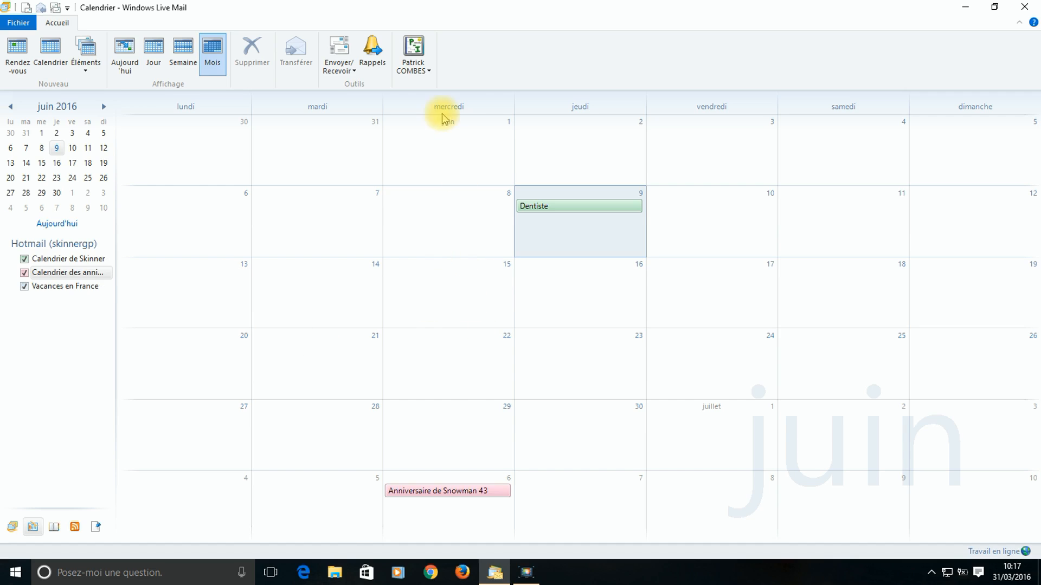
double_click(451, 285)
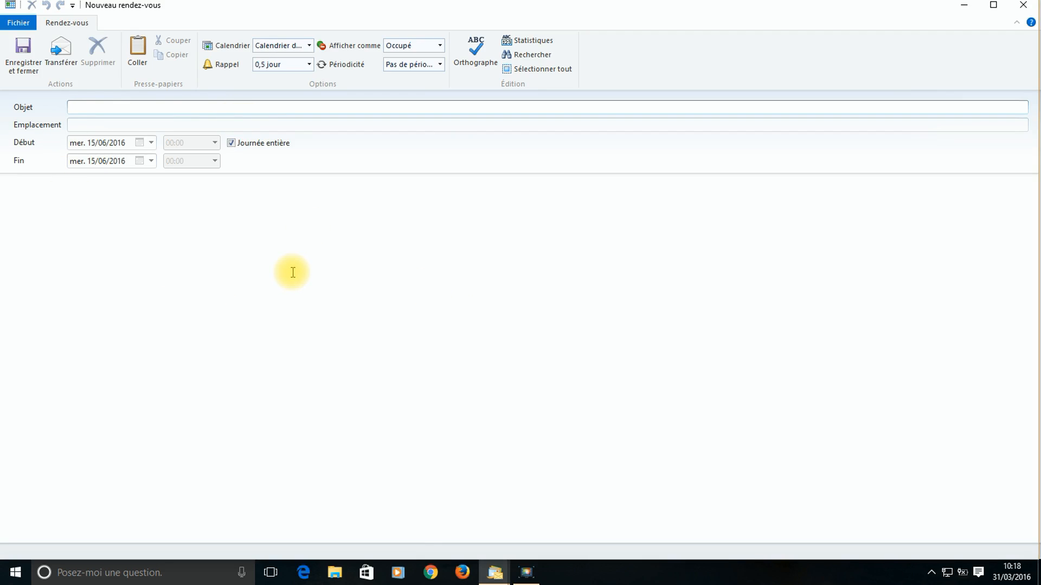
- Discard the empty 15 June appointment and another started from Mail, then return to the calendar
left_click(1035, 5)
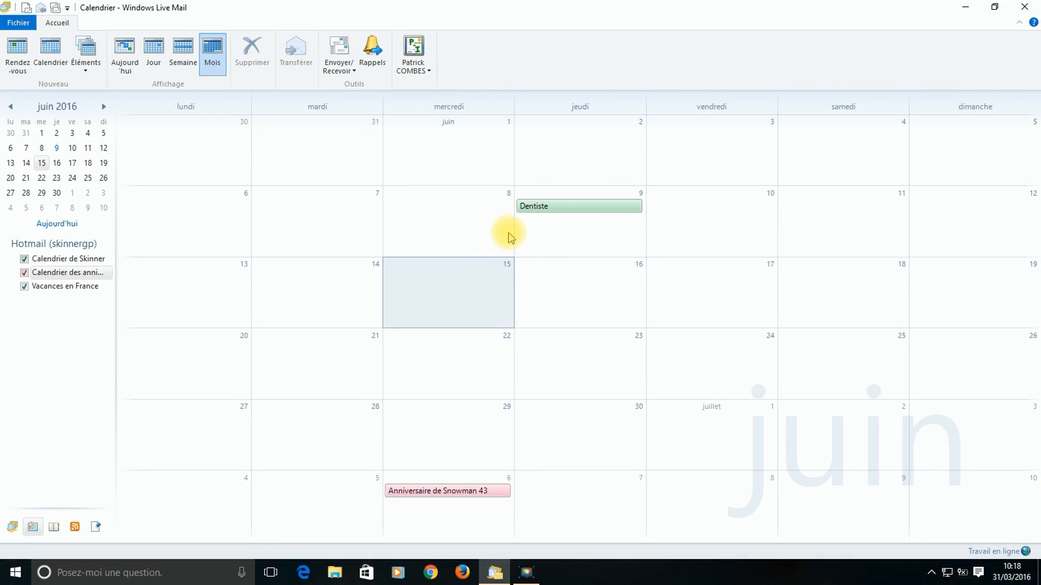
left_click(12, 527)
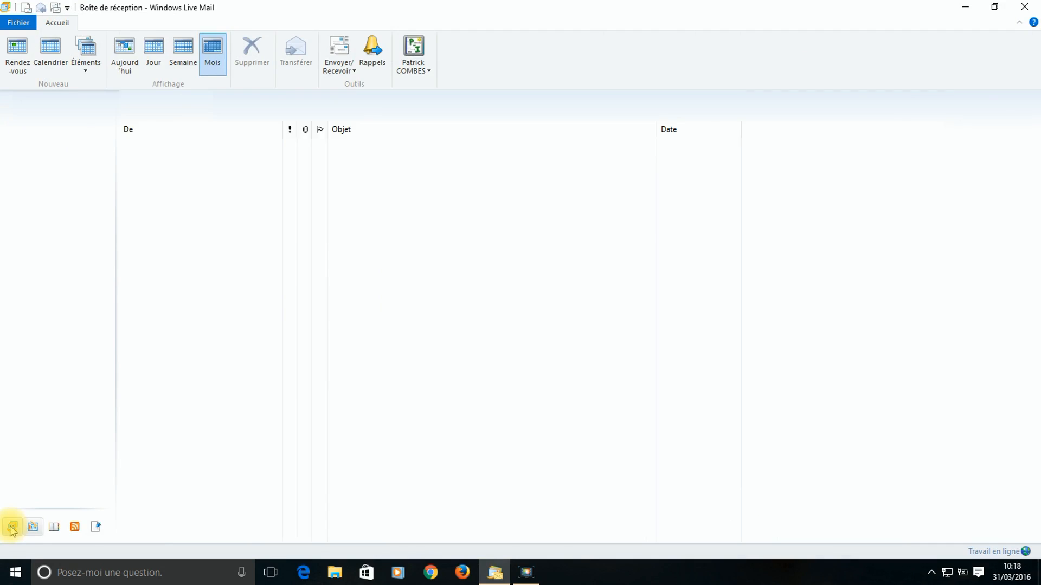
left_click(99, 64)
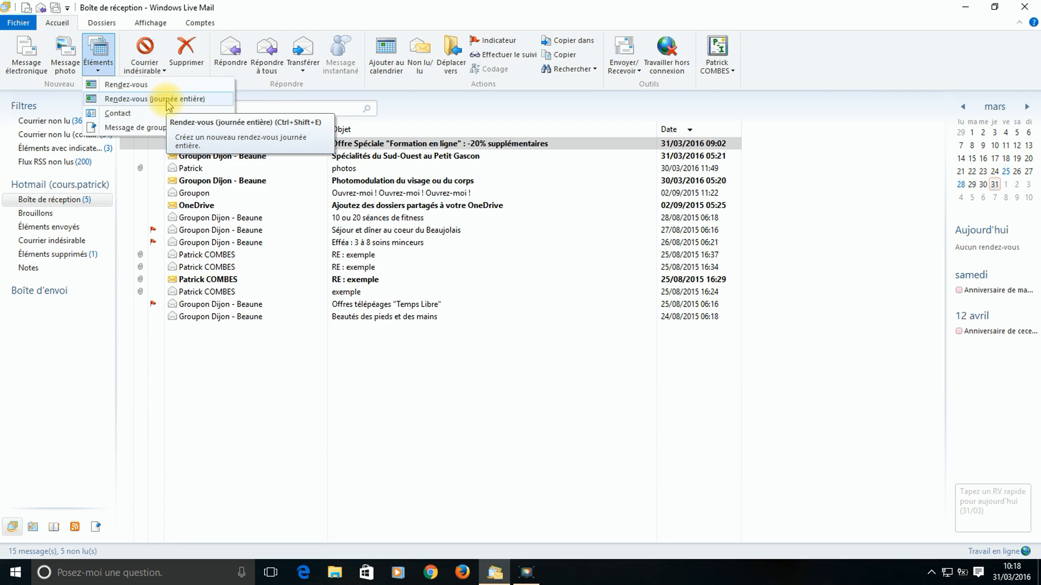
left_click(128, 89)
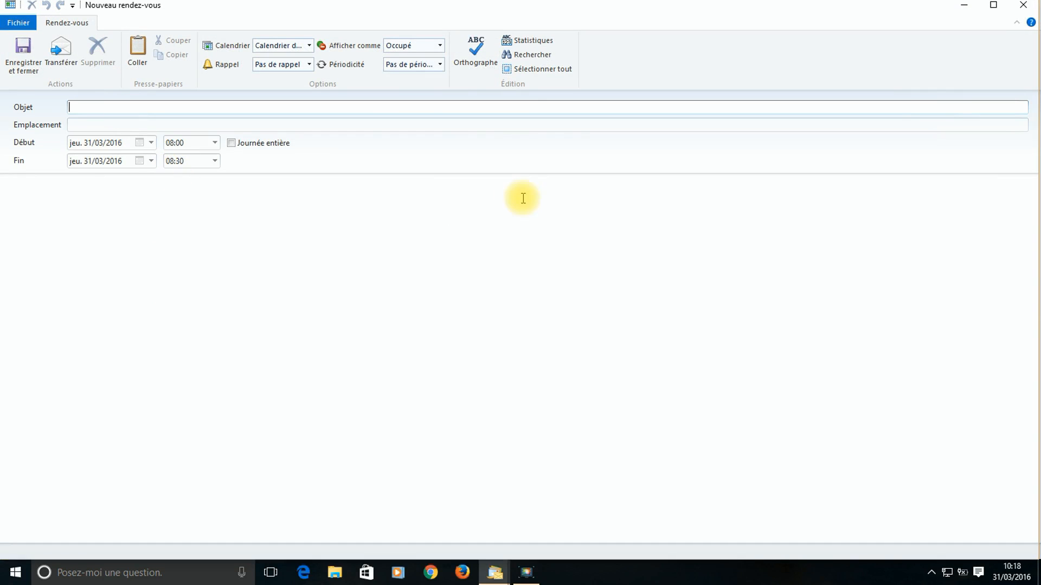
left_click(1026, 6)
left_click(32, 527)
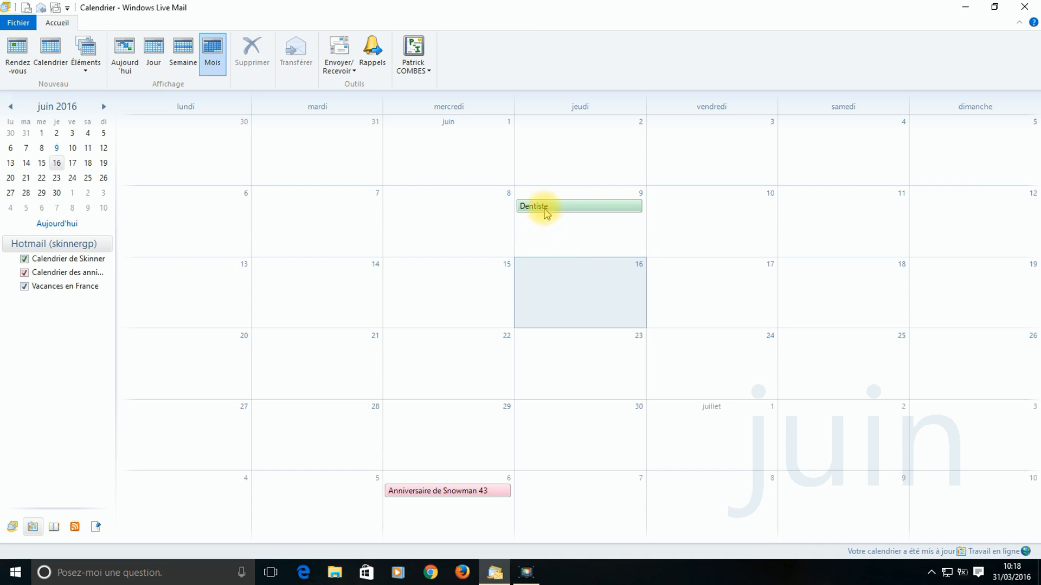
- Move the 9 June Dentiste appointment to start at 14:00 and save it
mouse_move(536, 209)
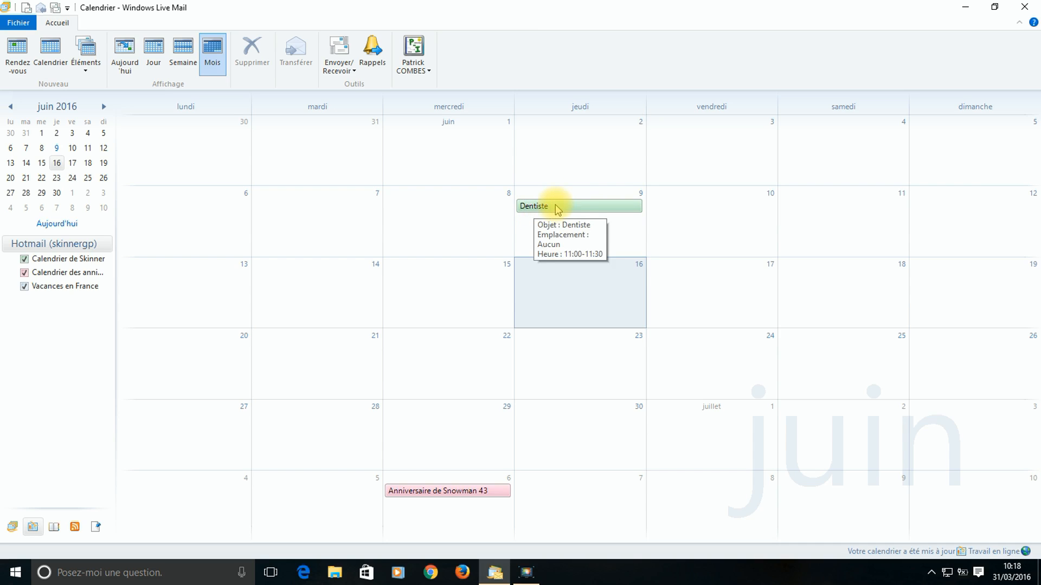
double_click(560, 209)
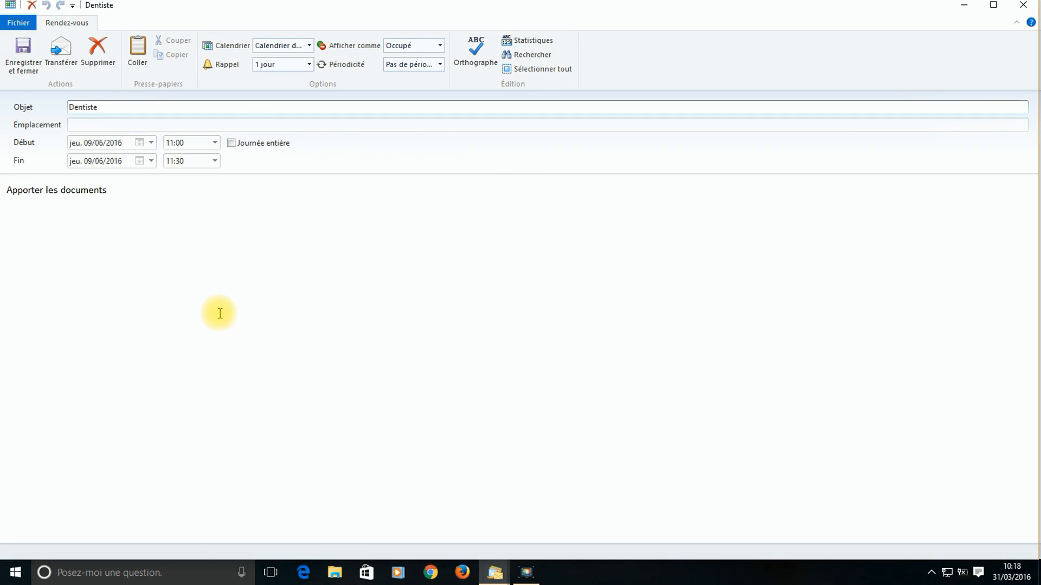
left_click(215, 143)
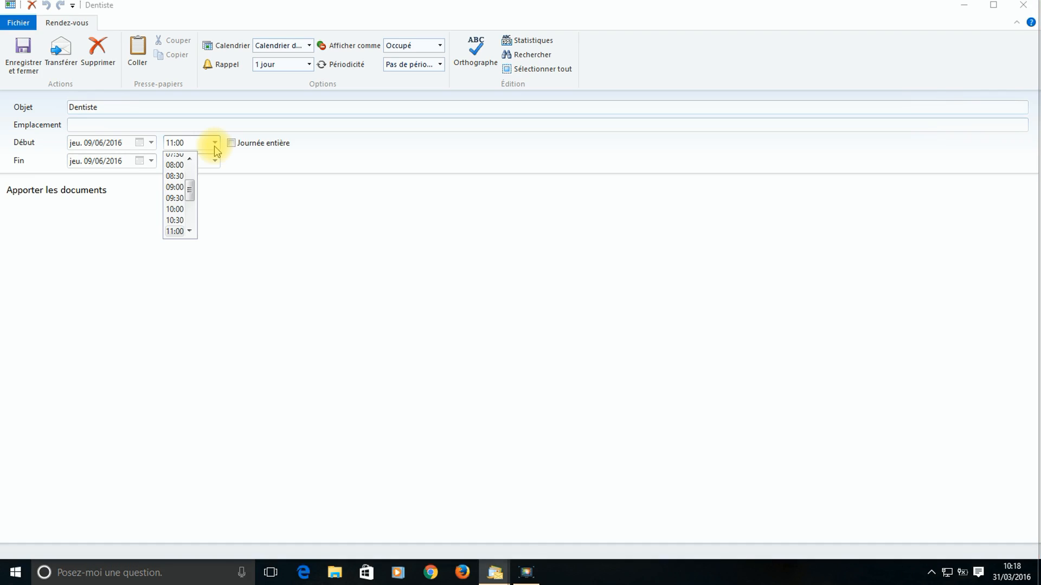
scroll(180, 201, "down", 2)
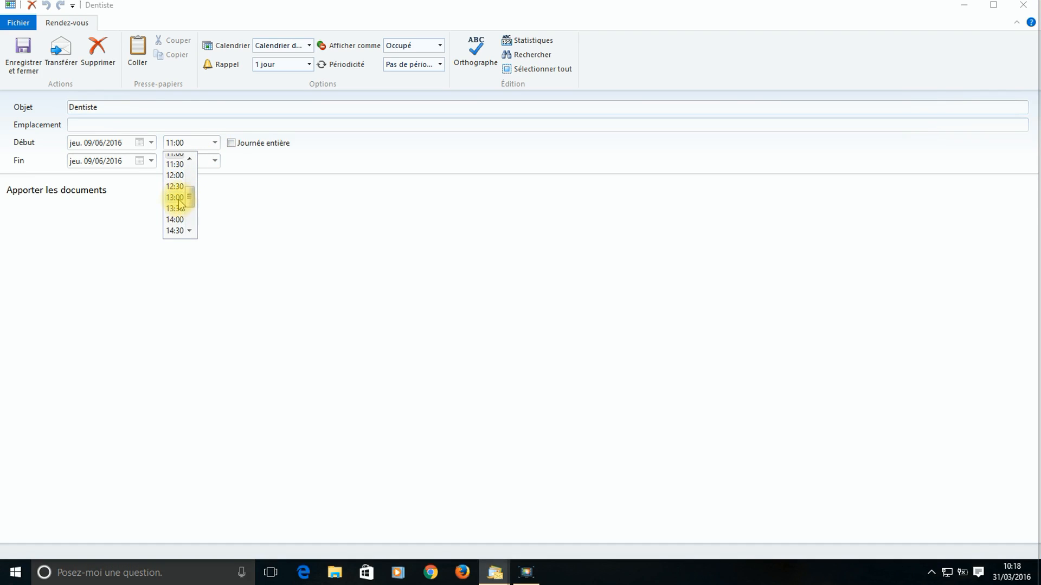
left_click(175, 219)
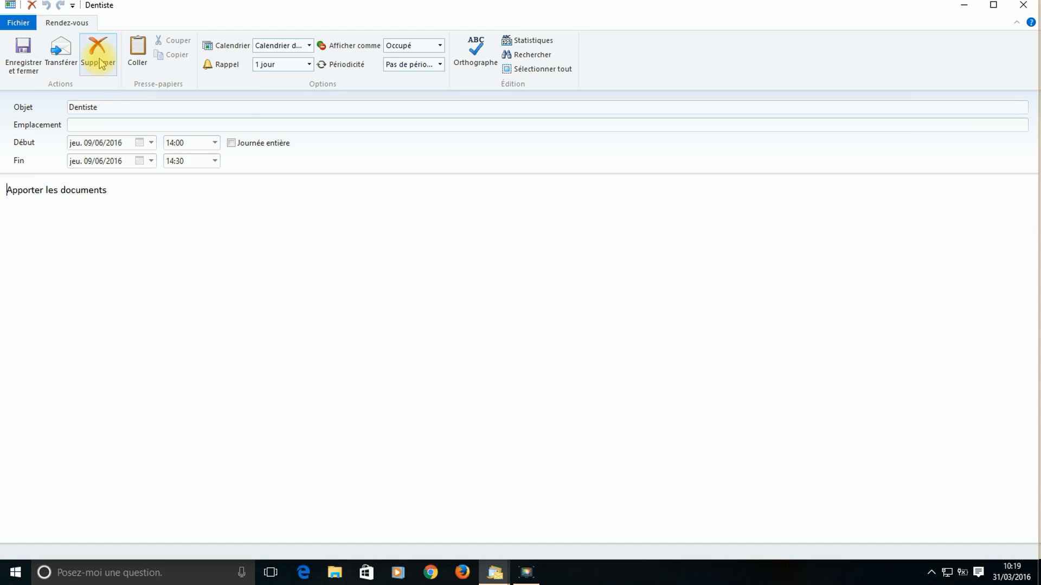
left_click(20, 61)
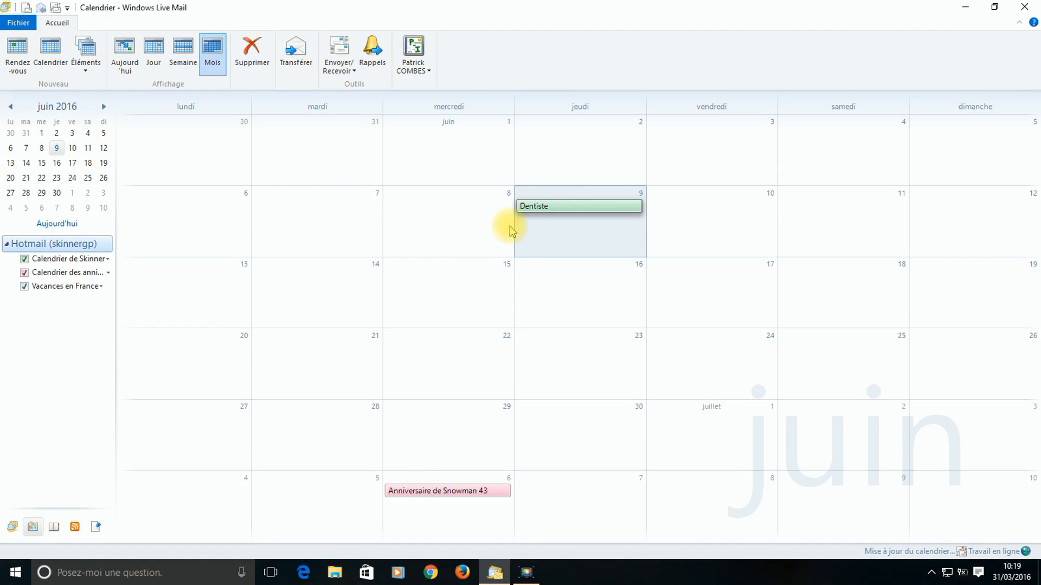
- Delete the Dentiste appointment on 9 June via its context menu
mouse_move(559, 210)
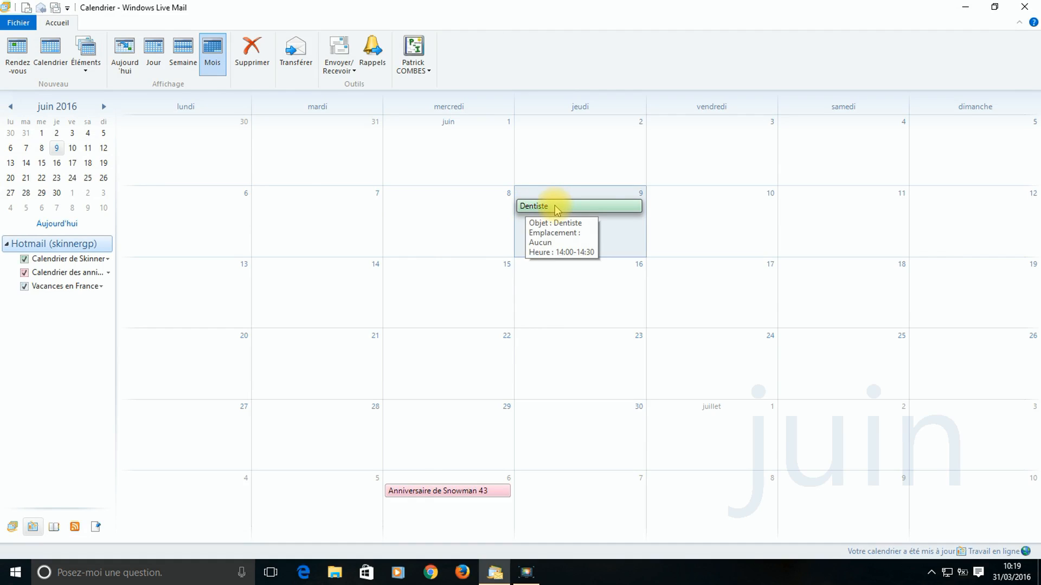
right_click(555, 207)
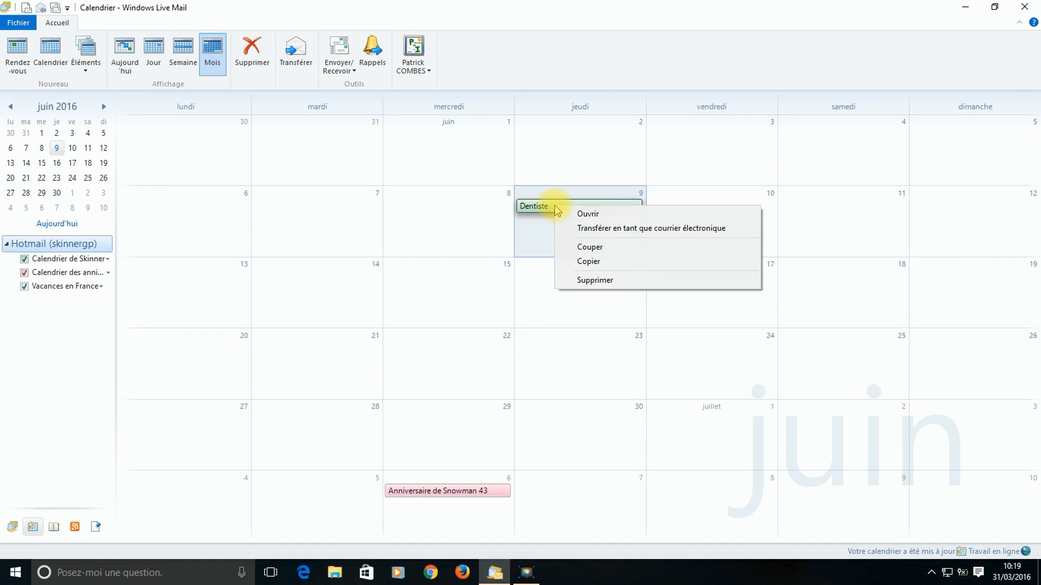
left_click(596, 279)
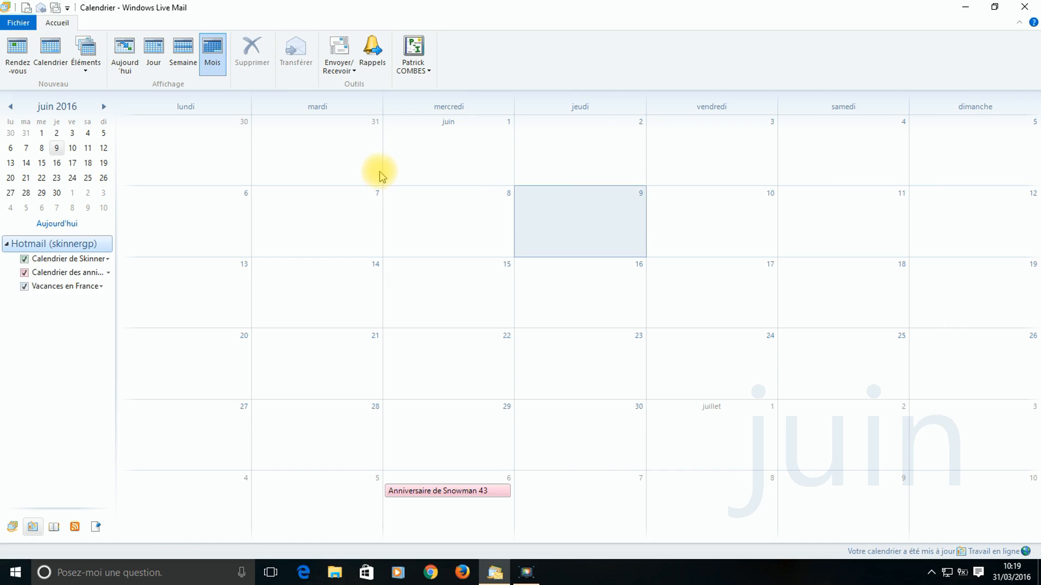
- Jump to today, try the Jour and Semaine layouts, return to Mois, and begin adding a calendar
left_click(126, 60)
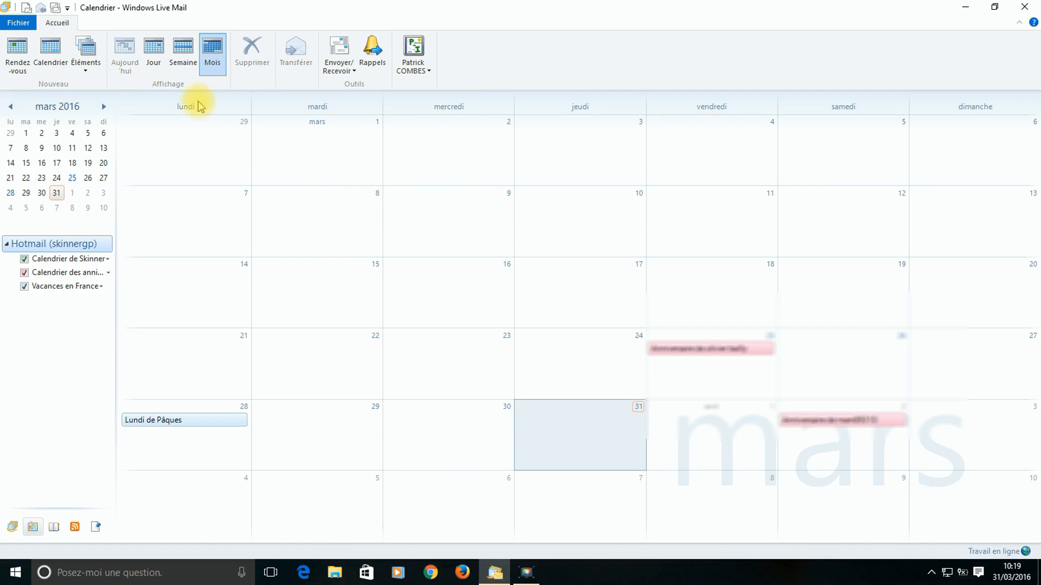
left_click(161, 62)
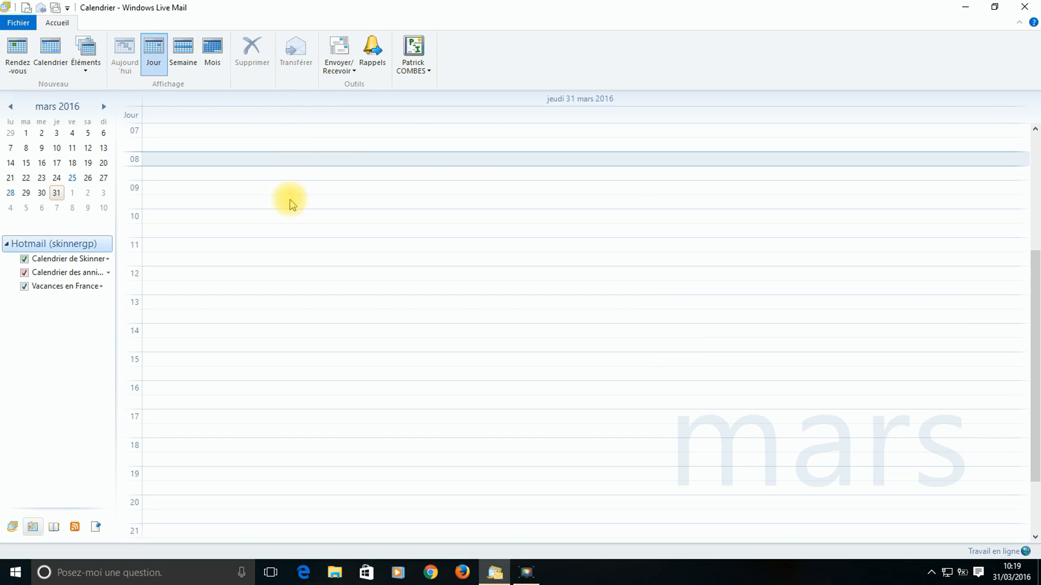
left_click(182, 55)
left_click(211, 60)
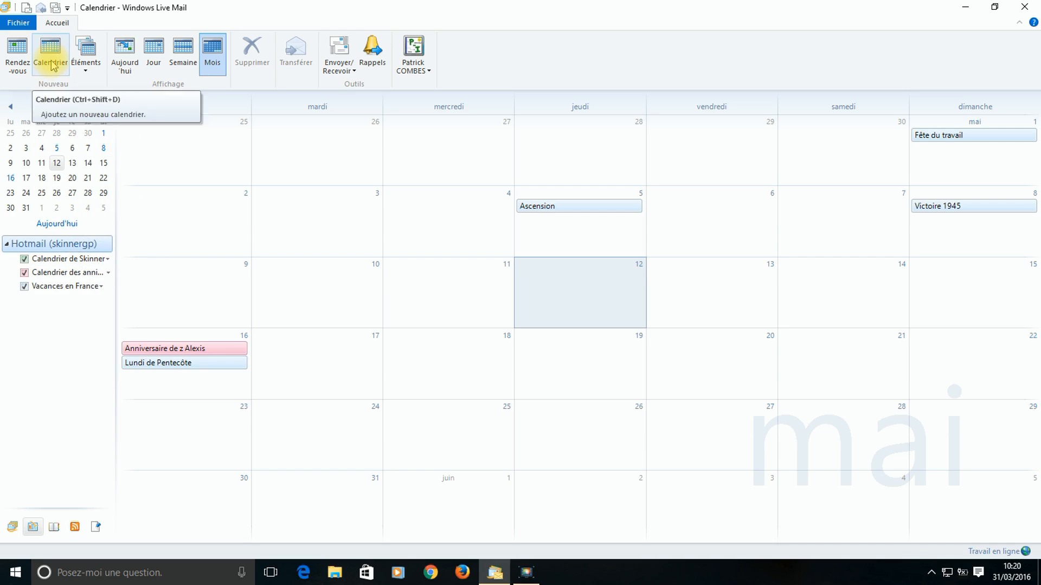
left_click(51, 56)
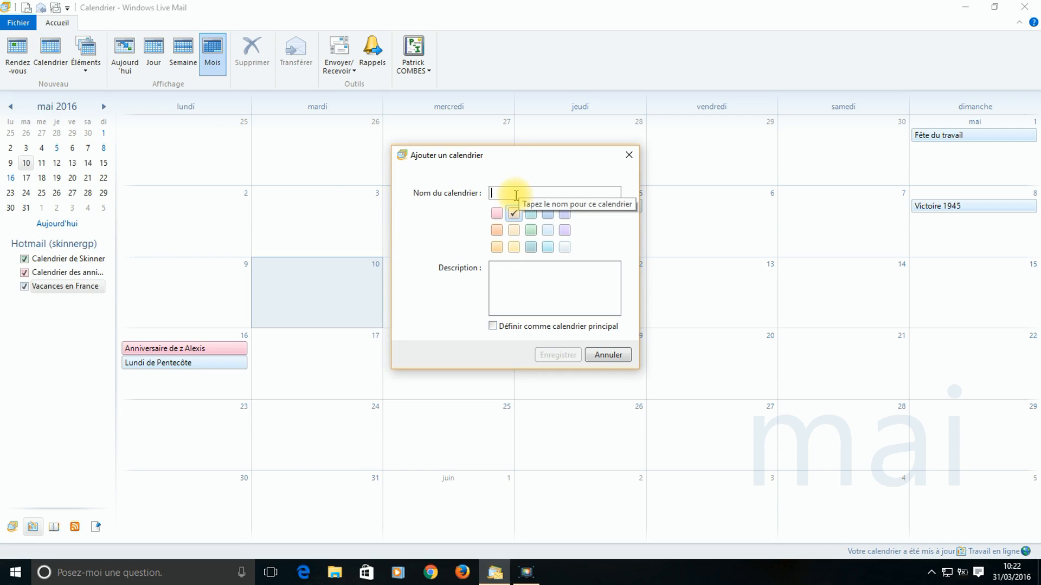
- Name the new calendar 'Perso' and save it to the calendar list
type("Perso")
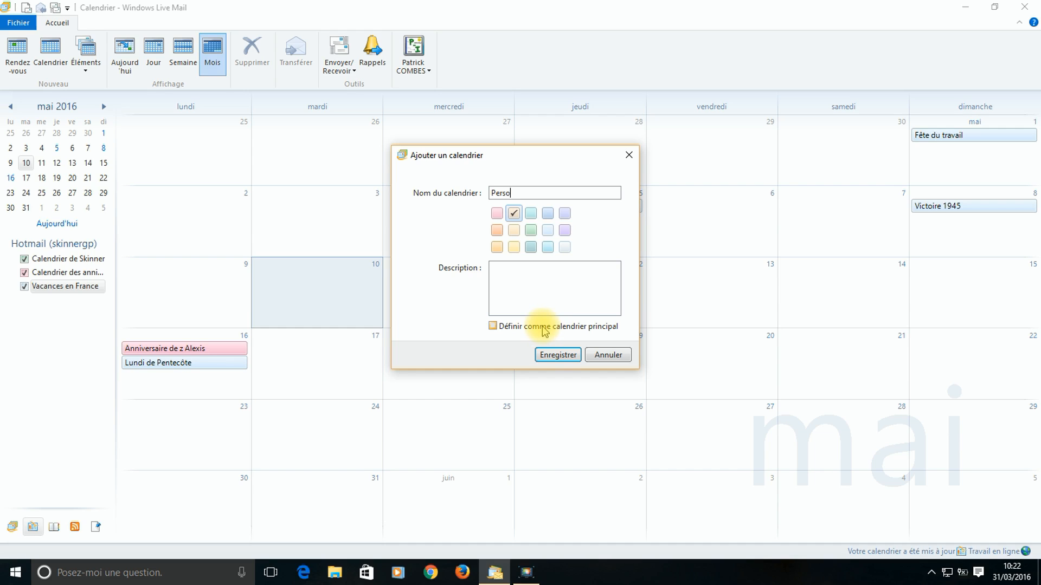
left_click(561, 361)
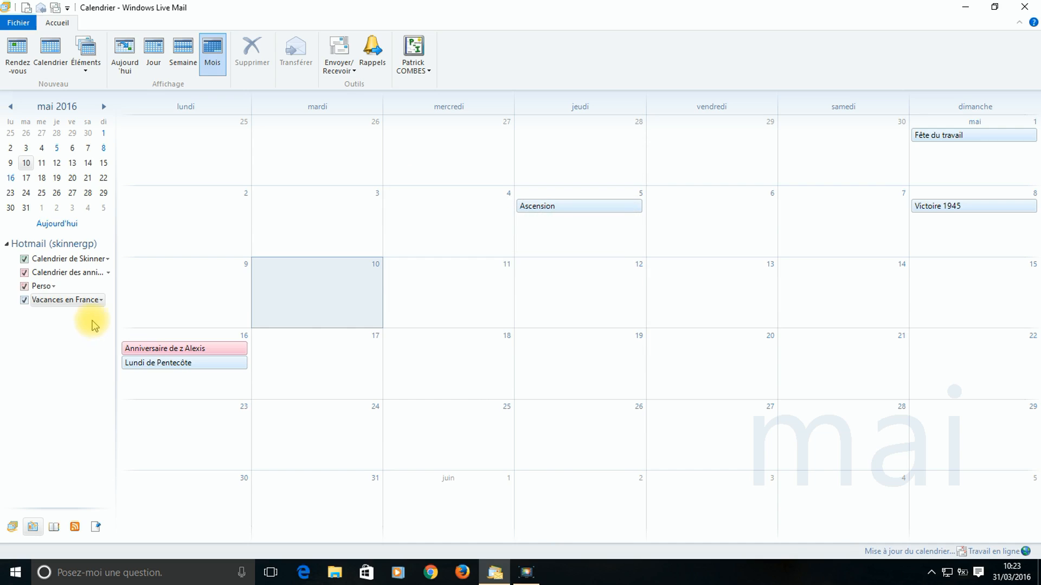
- Add a timed 'RDV' appointment on Tuesday 3 May in the Perso calendar, not all-day, and save it
double_click(303, 240)
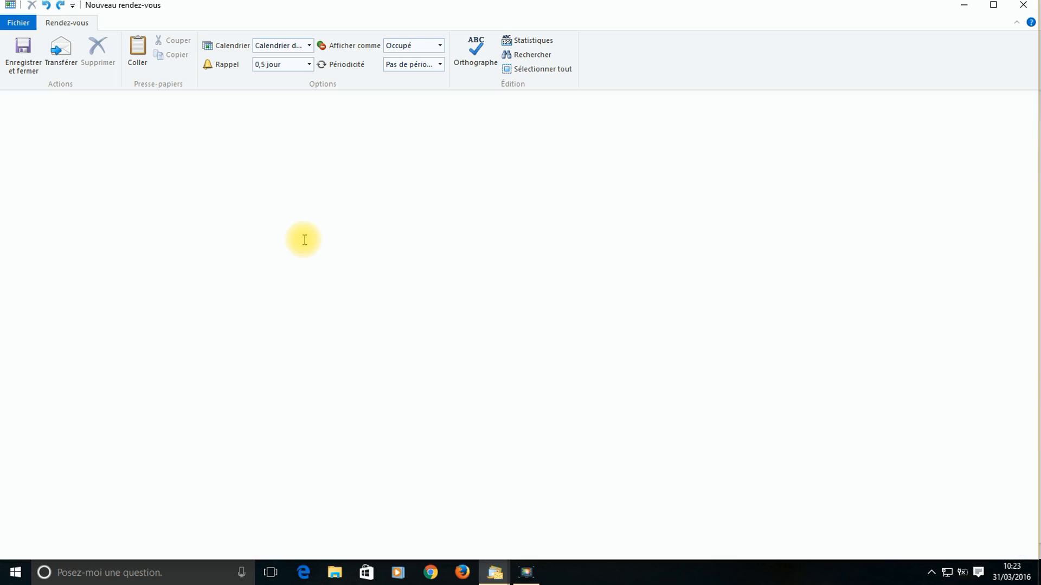
left_click(301, 49)
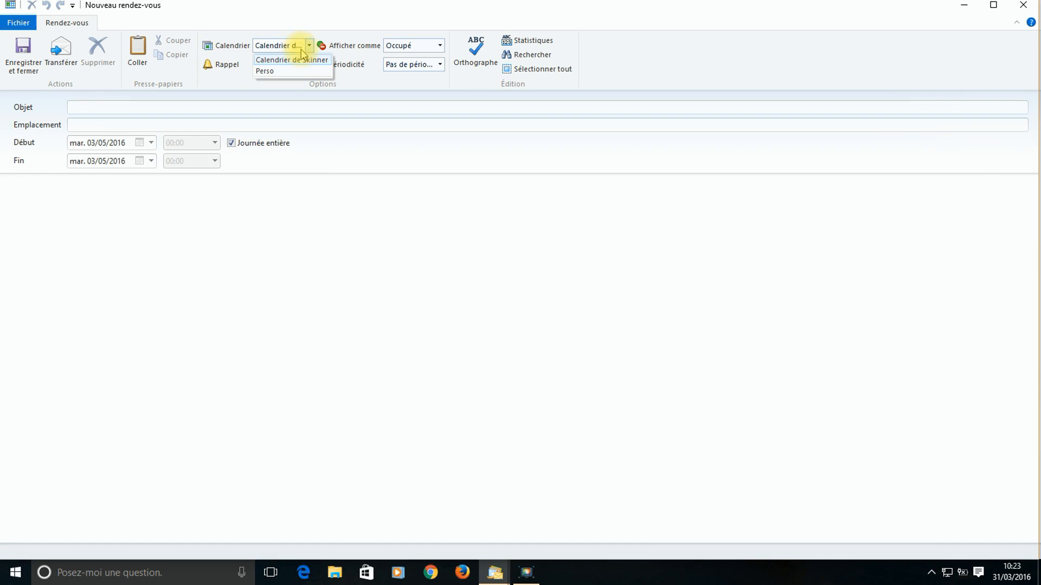
left_click(278, 72)
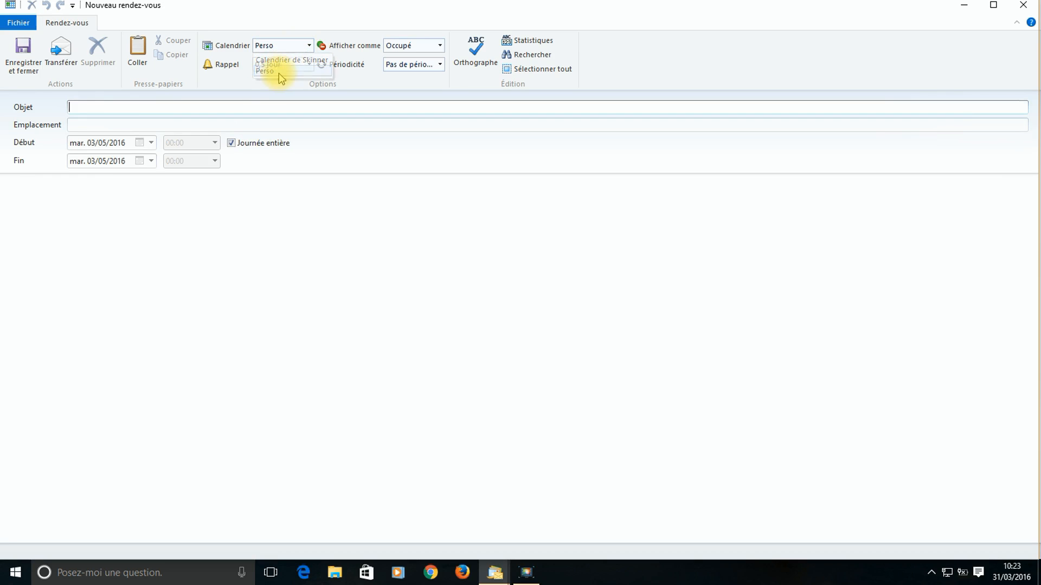
left_click(204, 107)
type("RDV")
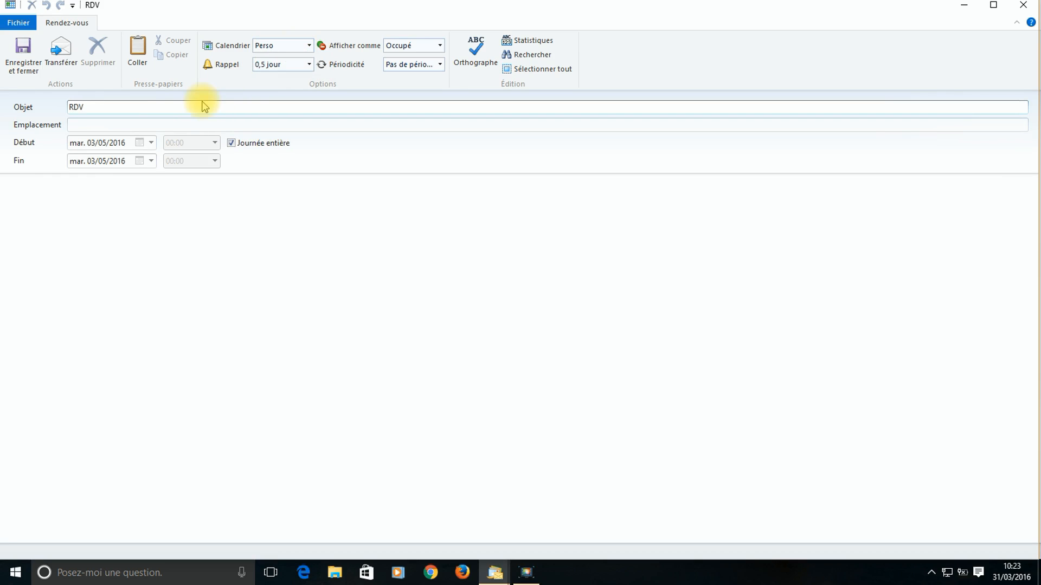
left_click(232, 143)
left_click(21, 60)
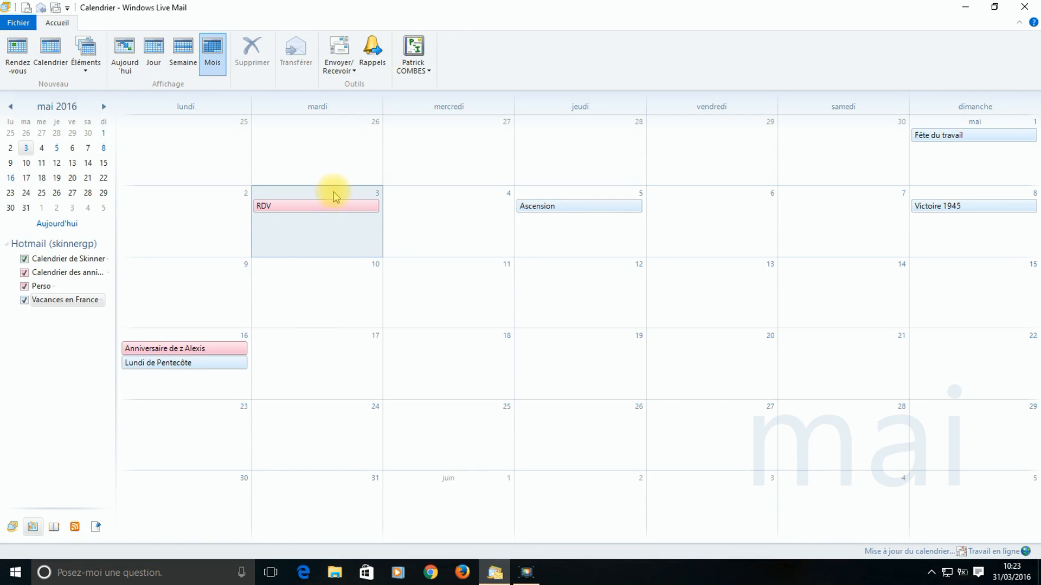
left_click(25, 287)
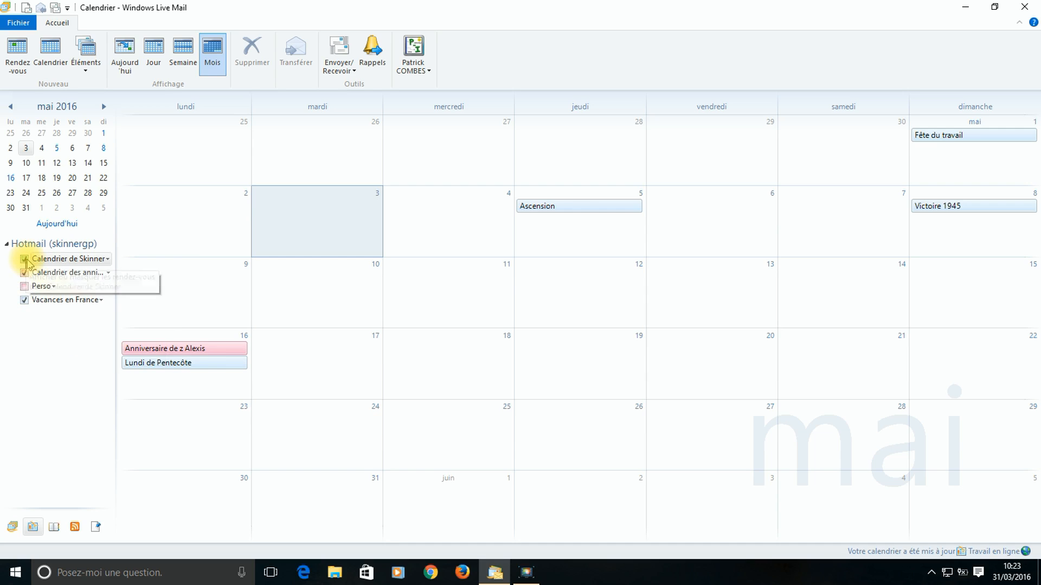
left_click(25, 273)
left_click(24, 273)
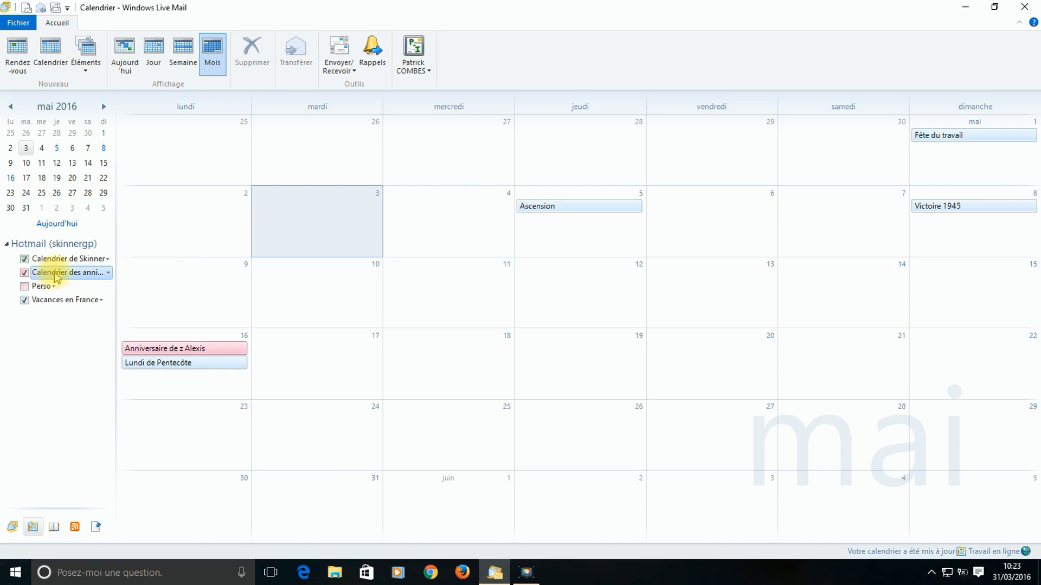
left_click(25, 287)
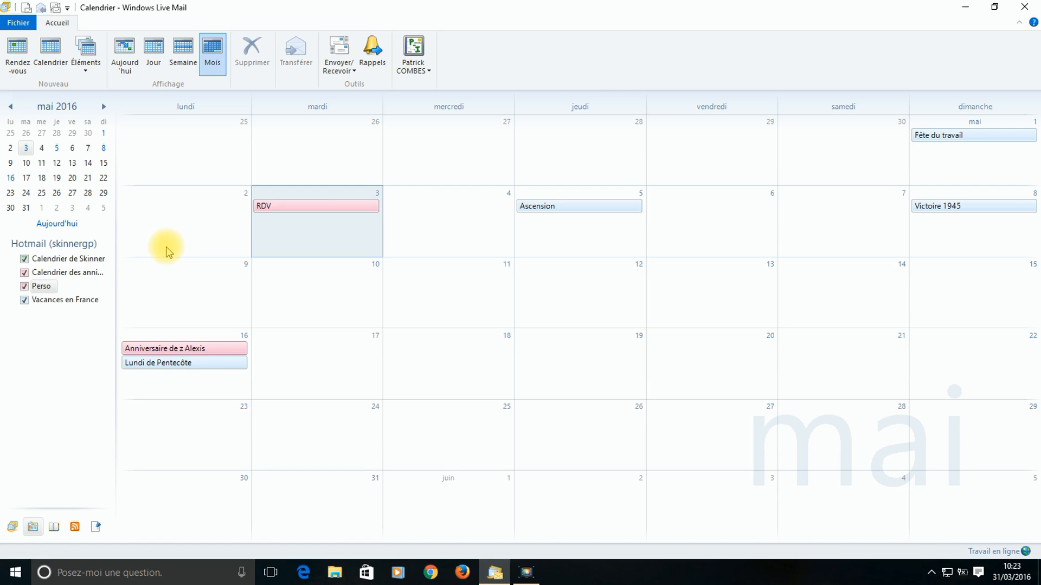
- Delete the RDV appointment from 3 May, then delete the Perso calendar and confirm its removal
right_click(269, 210)
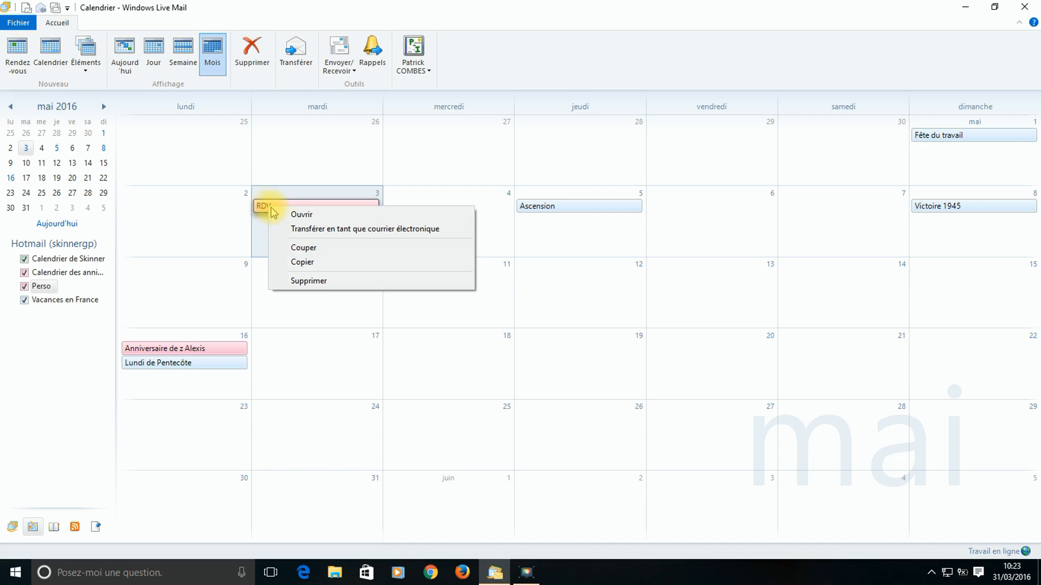
left_click(299, 282)
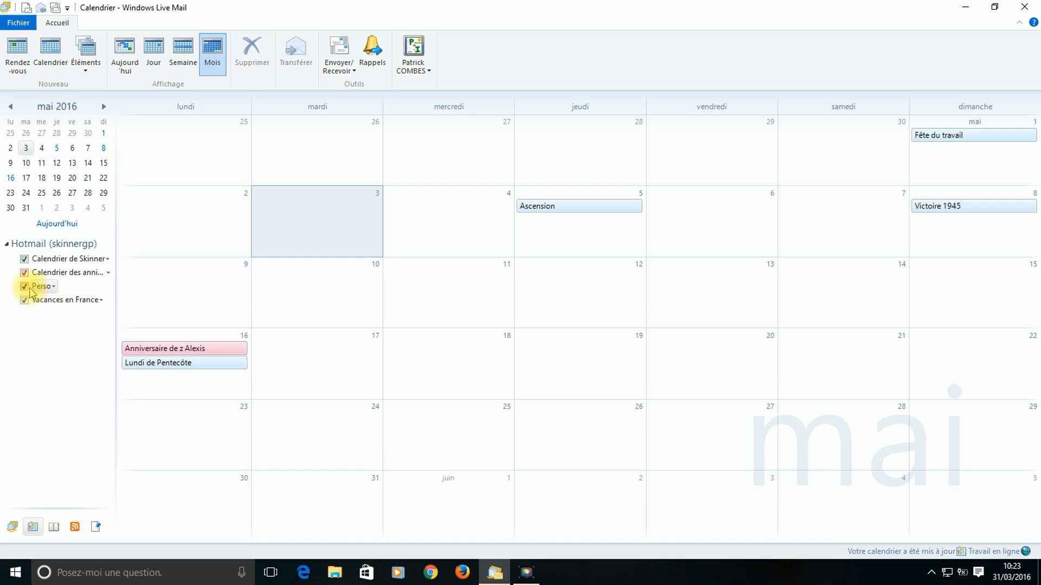
left_click(48, 292)
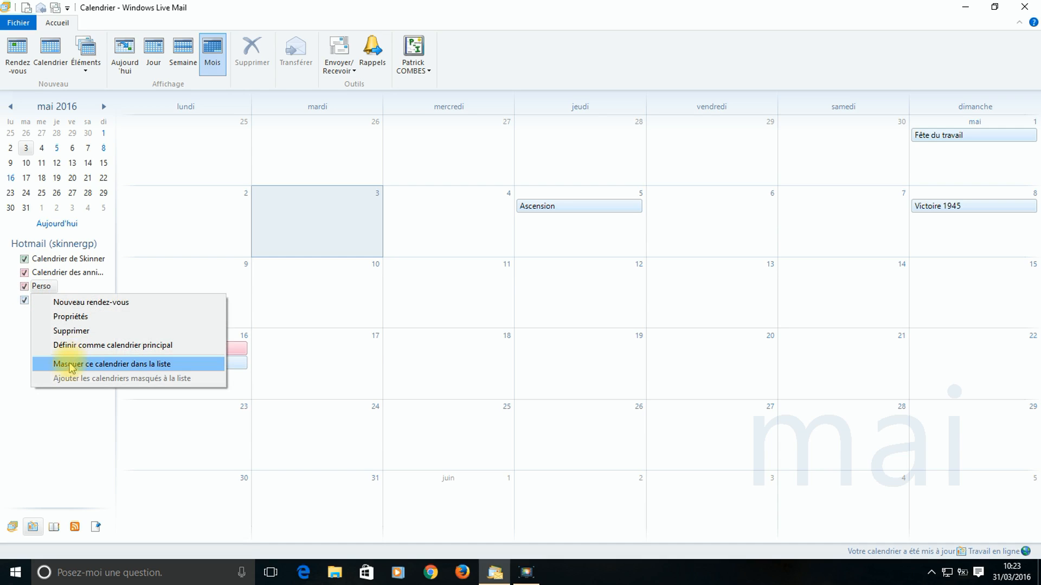
left_click(75, 332)
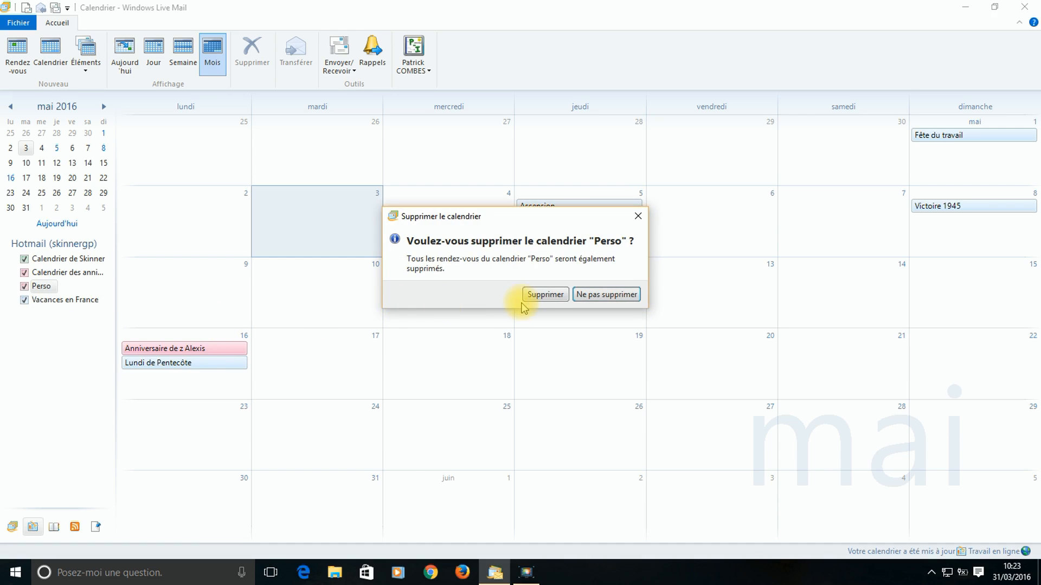
left_click(545, 295)
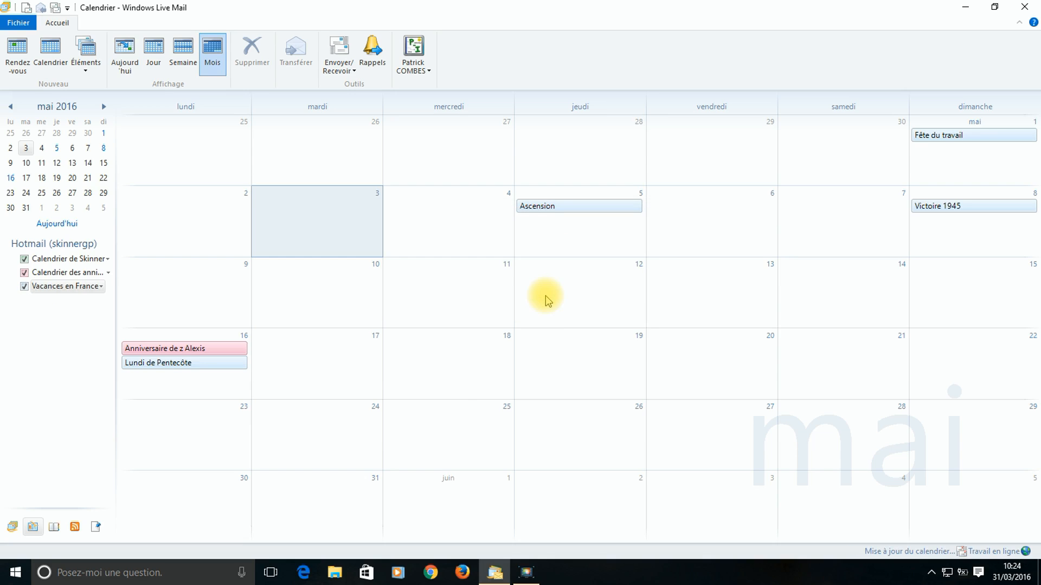